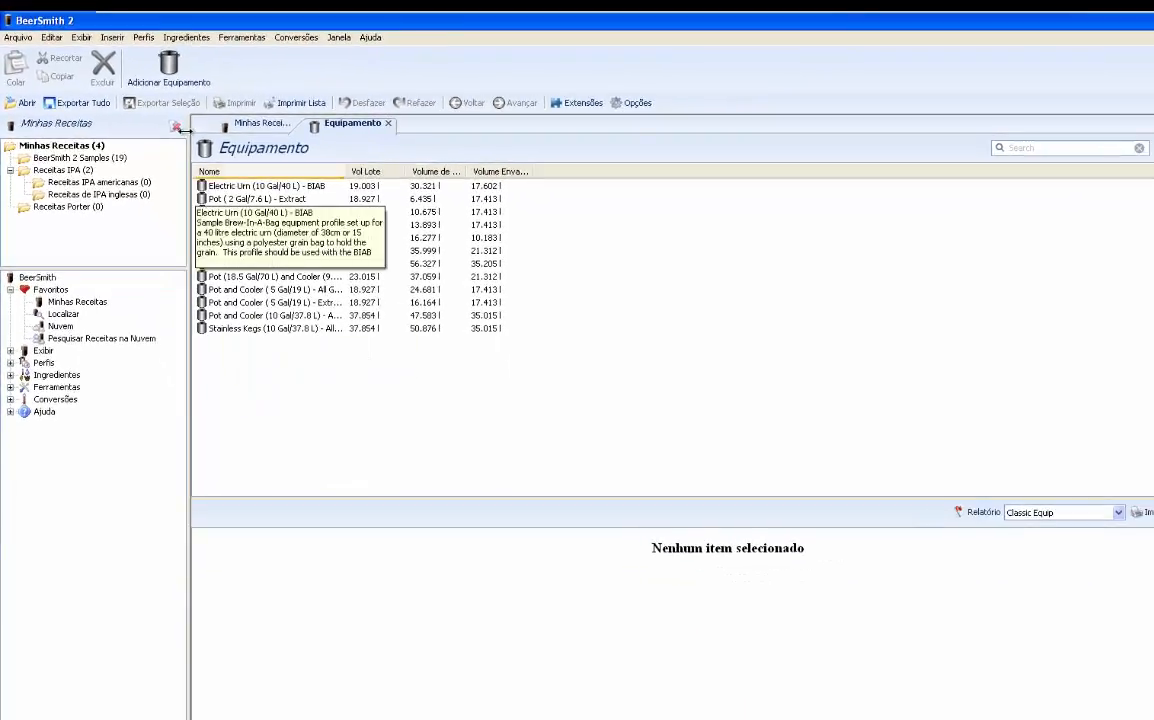
# Add a new equipment profile and name it "MFR Palena Inox 45L"
pyautogui.click(170, 68)
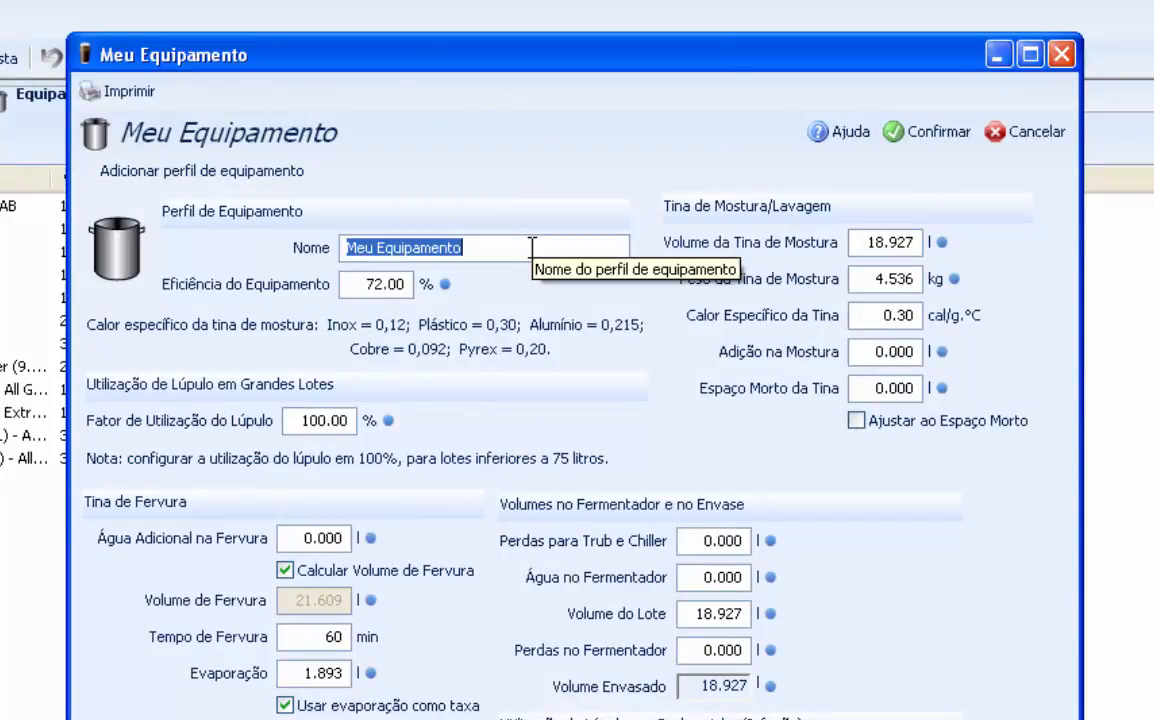
pyautogui.write('MFR')
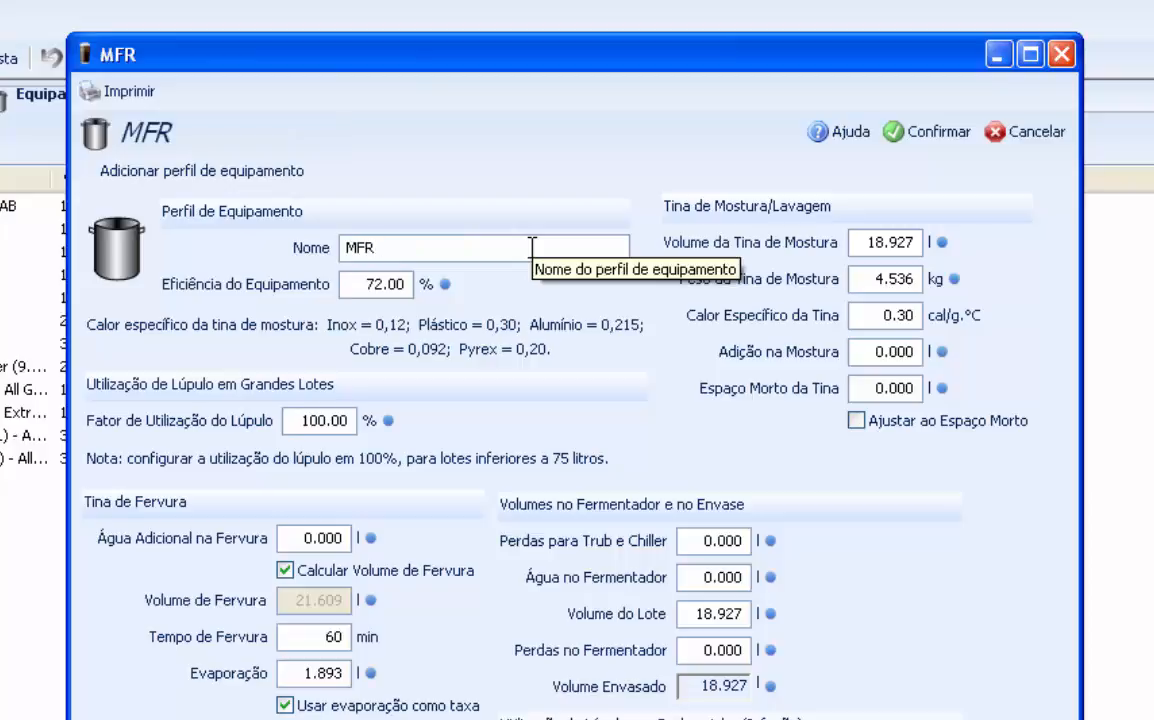
pyautogui.write(' Palena Inox 45')
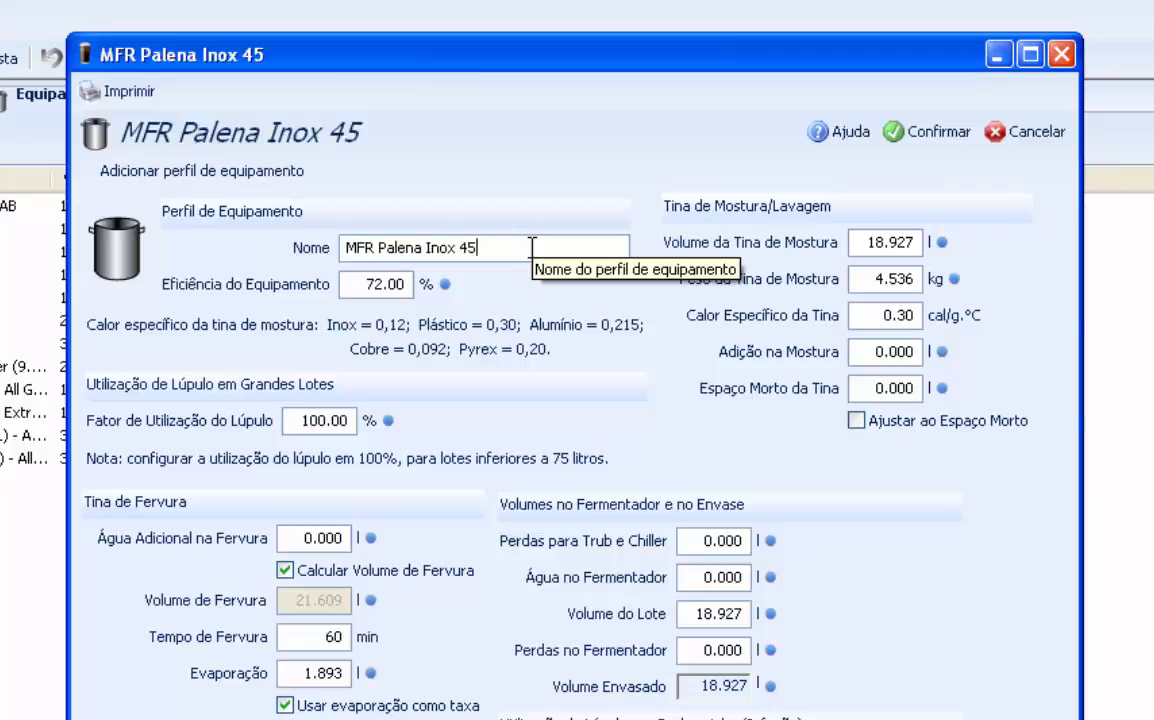
pyautogui.write('L')
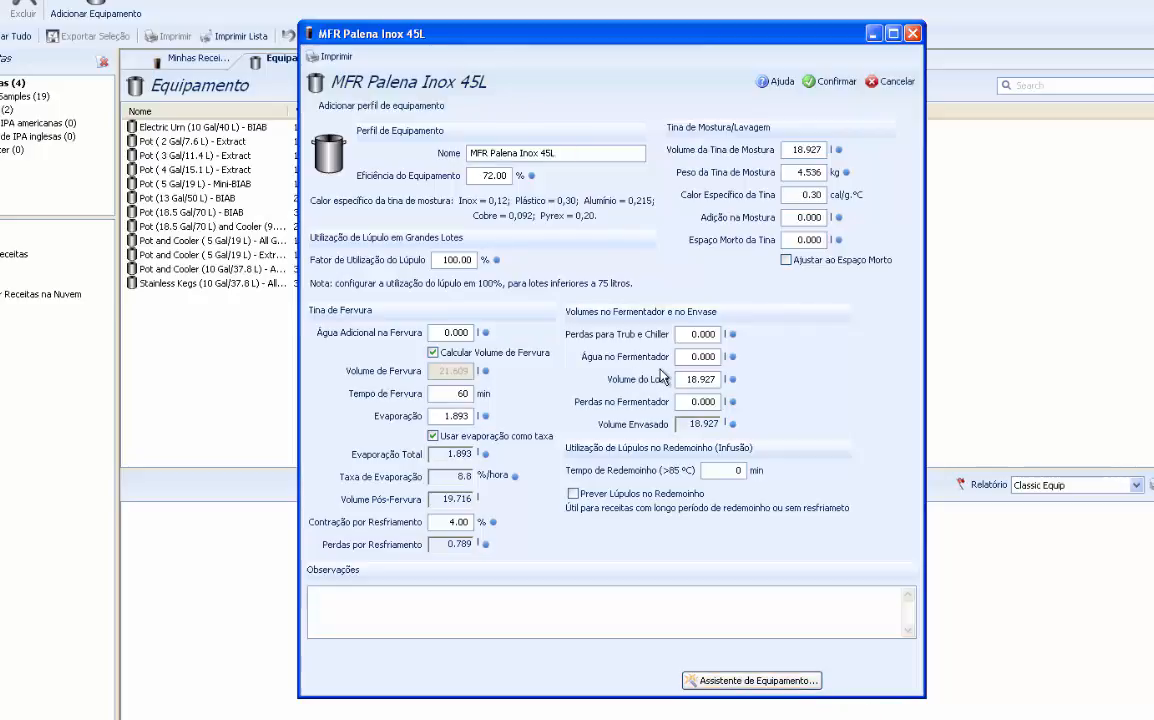
# Start the equipment wizard and set the batch volume to 30 l and the fermenter losses to 3 l
pyautogui.click(748, 681)
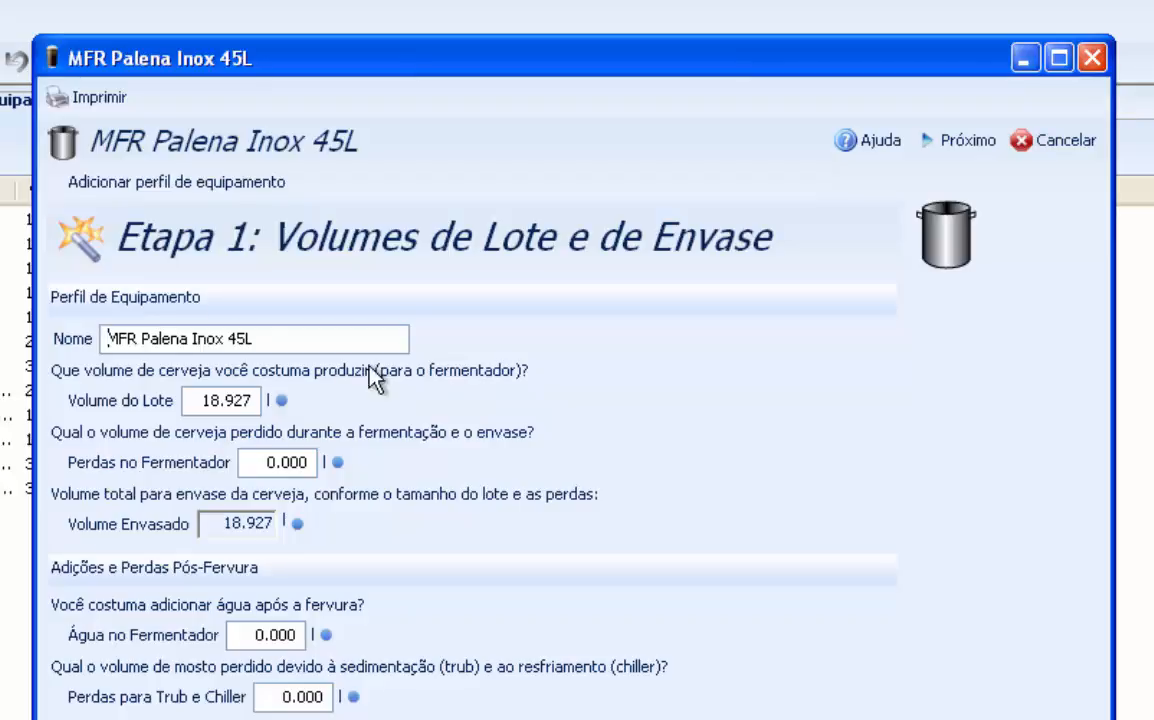
pyautogui.click(203, 400)
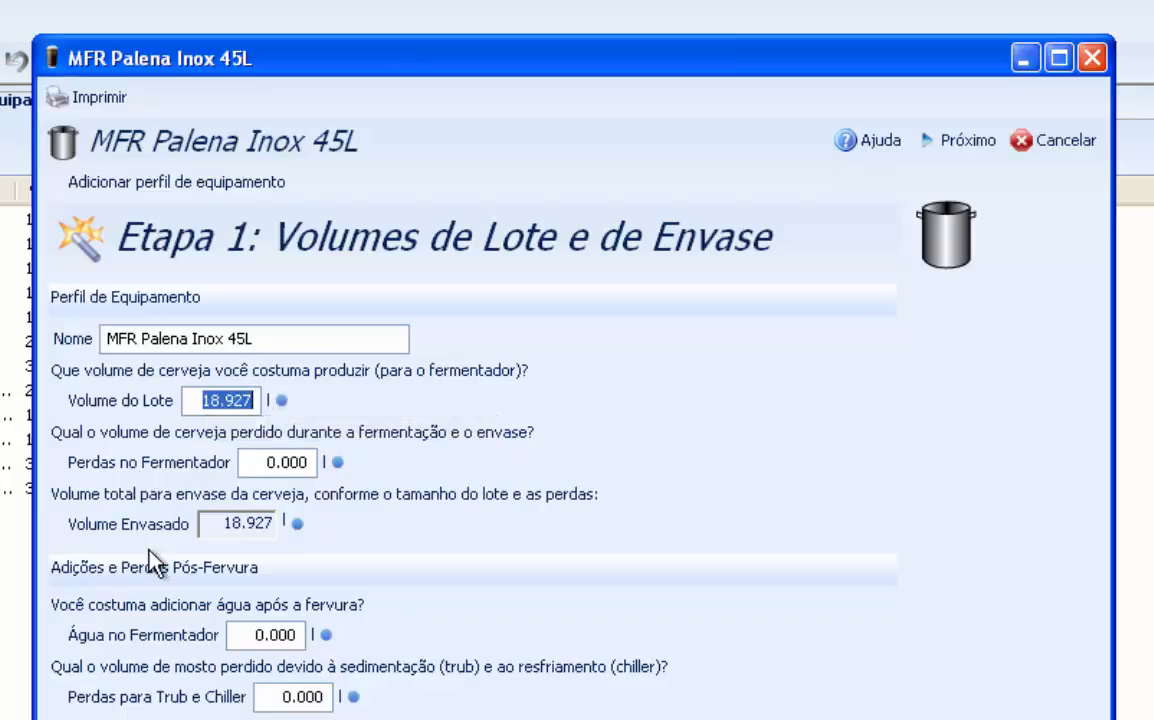
pyautogui.write('30')
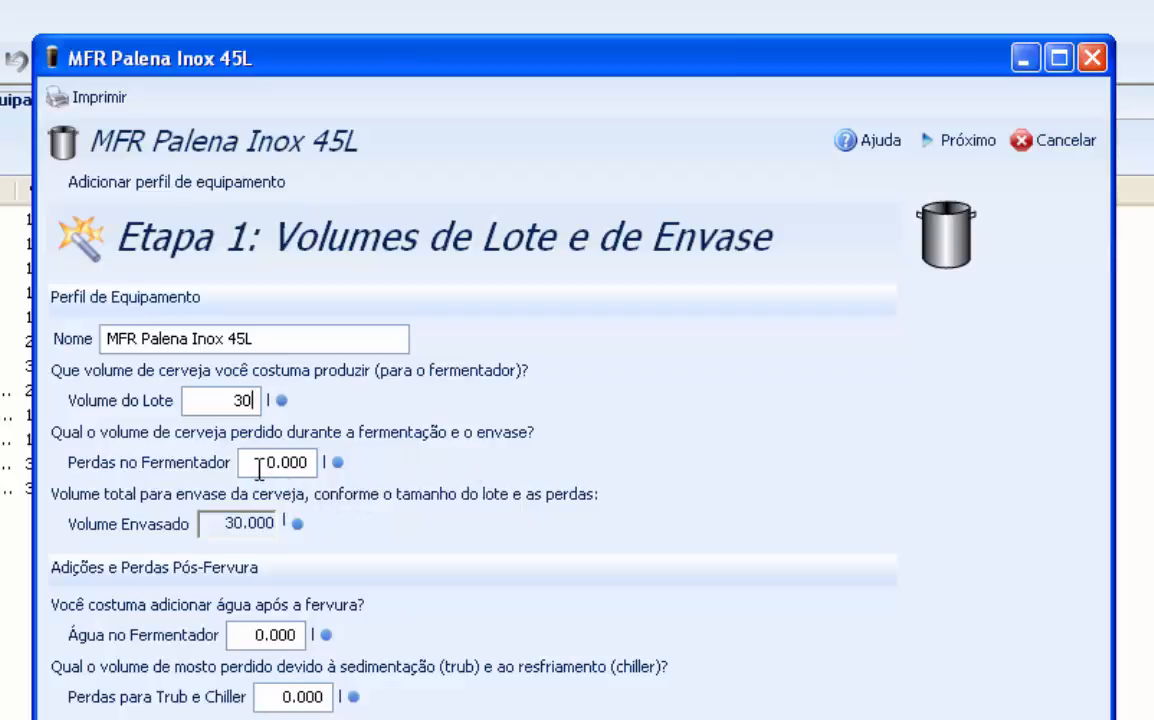
pyautogui.press('Tab')
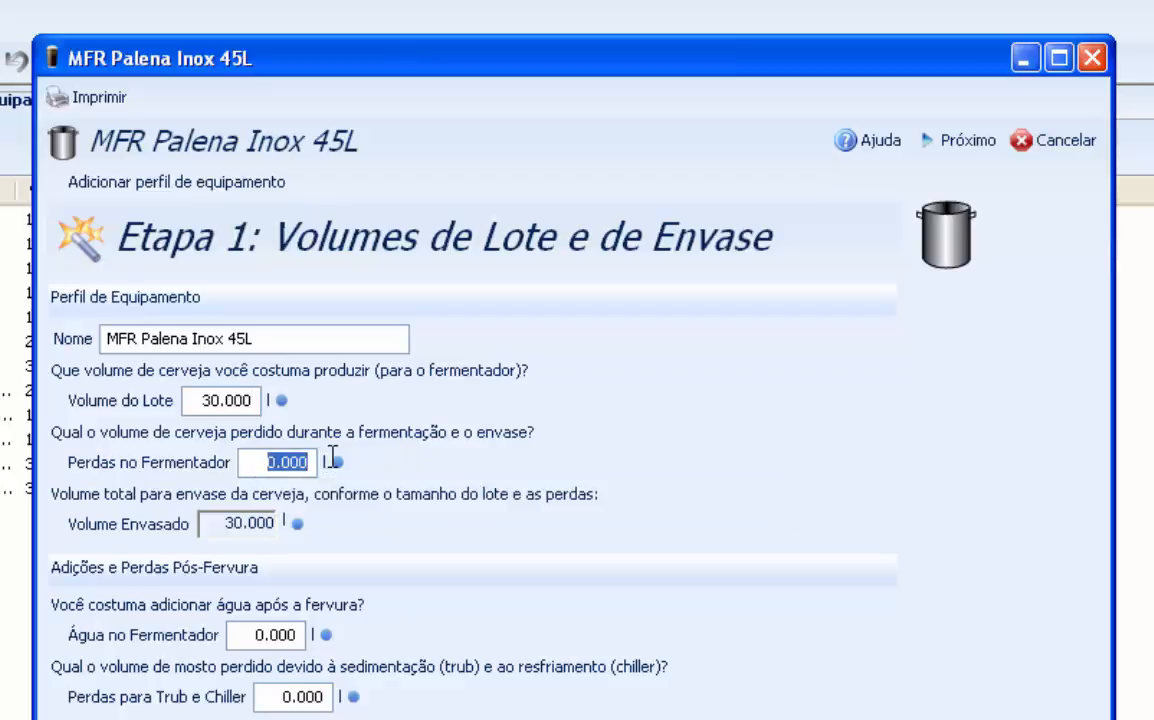
pyautogui.write('3')
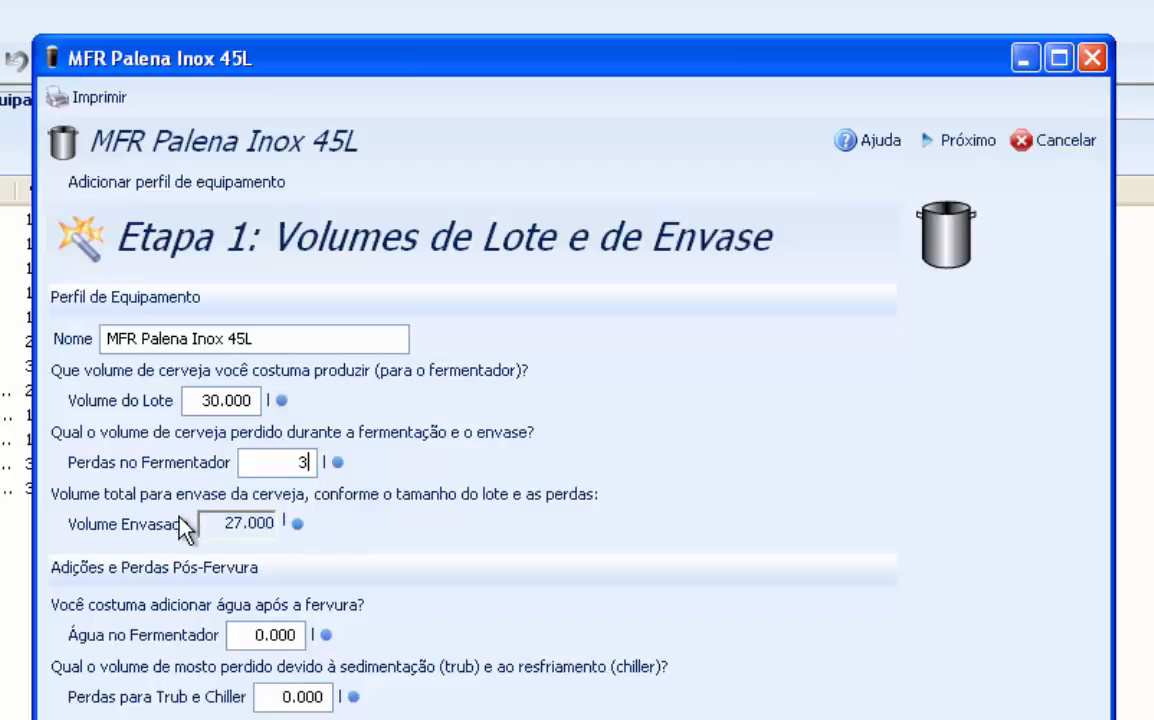
pyautogui.moveTo(229, 522)
pyautogui.moveTo(222, 400)
pyautogui.moveTo(322, 638)
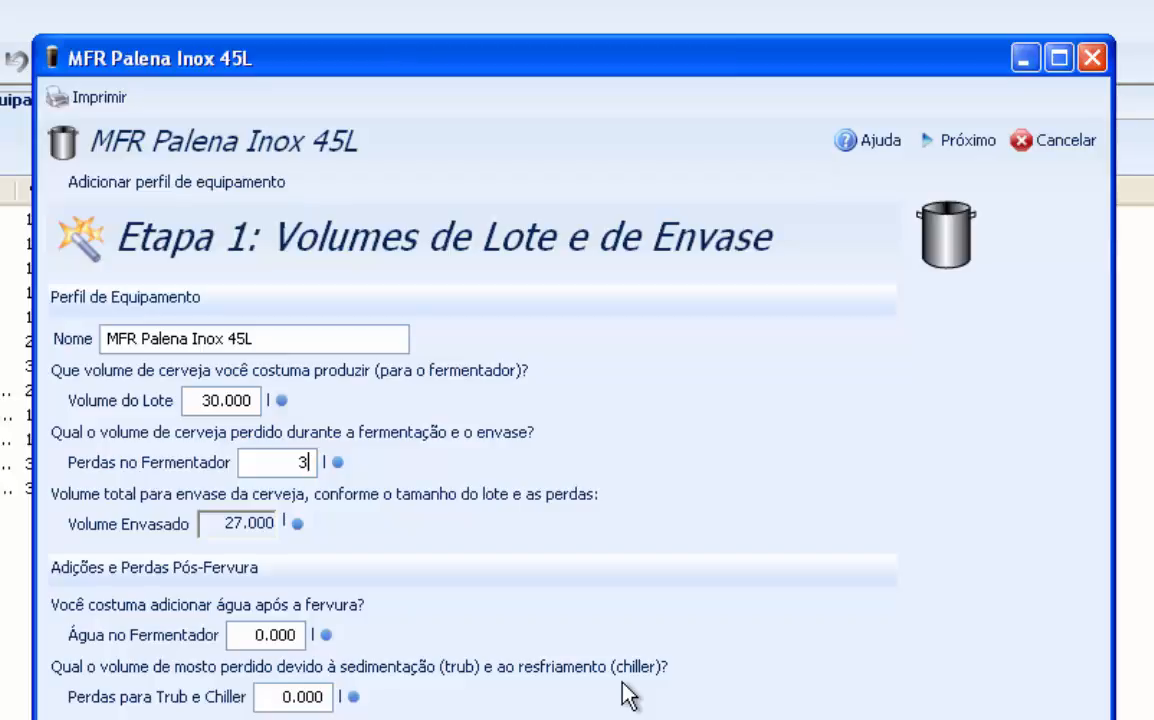
# Set the trub and chiller losses to 0.2 l
pyautogui.click(277, 697)
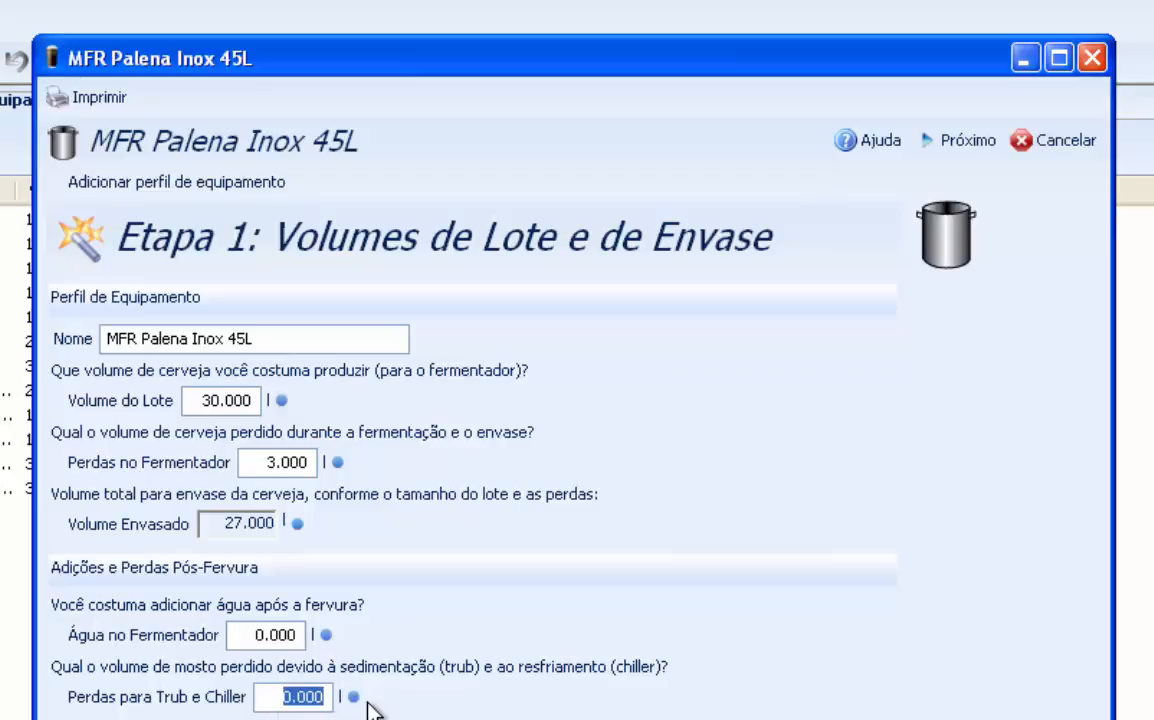
pyautogui.write('0.2')
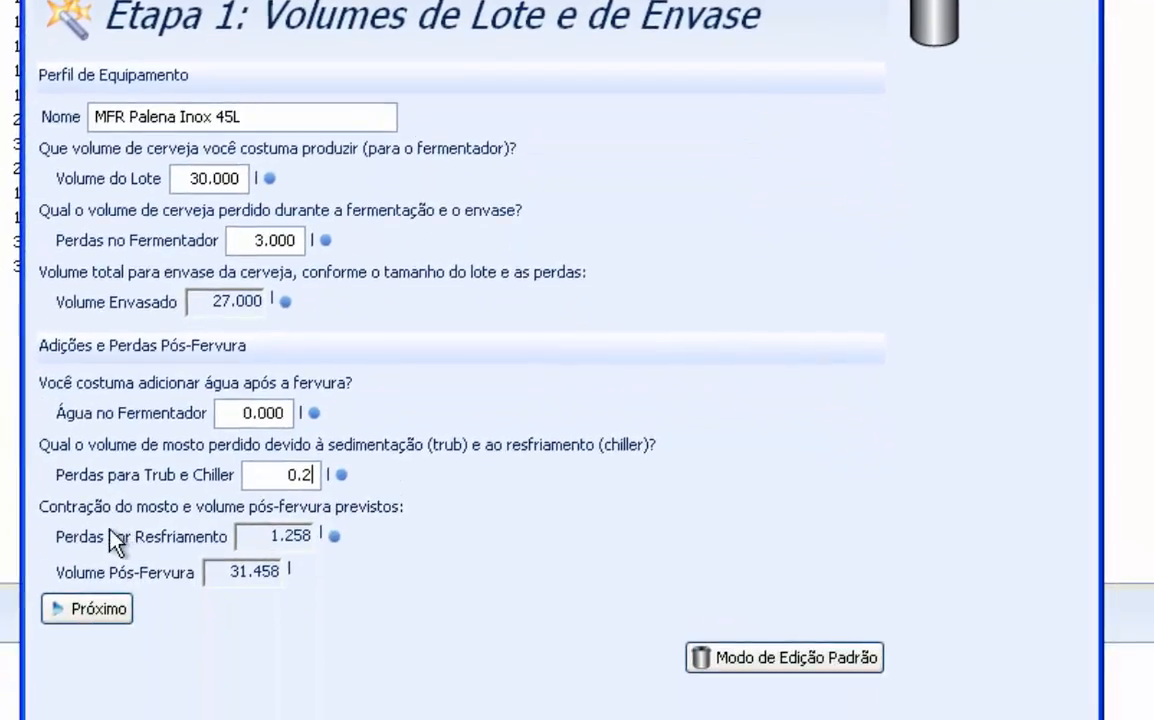
pyautogui.moveTo(270, 538)
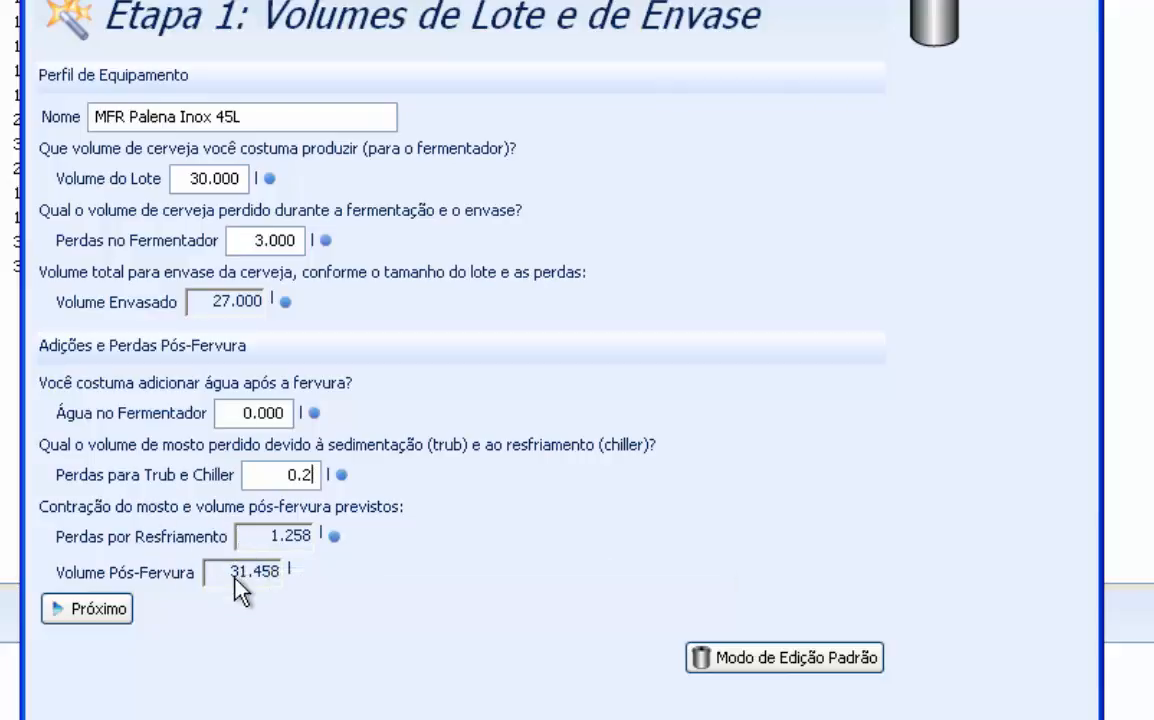
pyautogui.moveTo(241, 580)
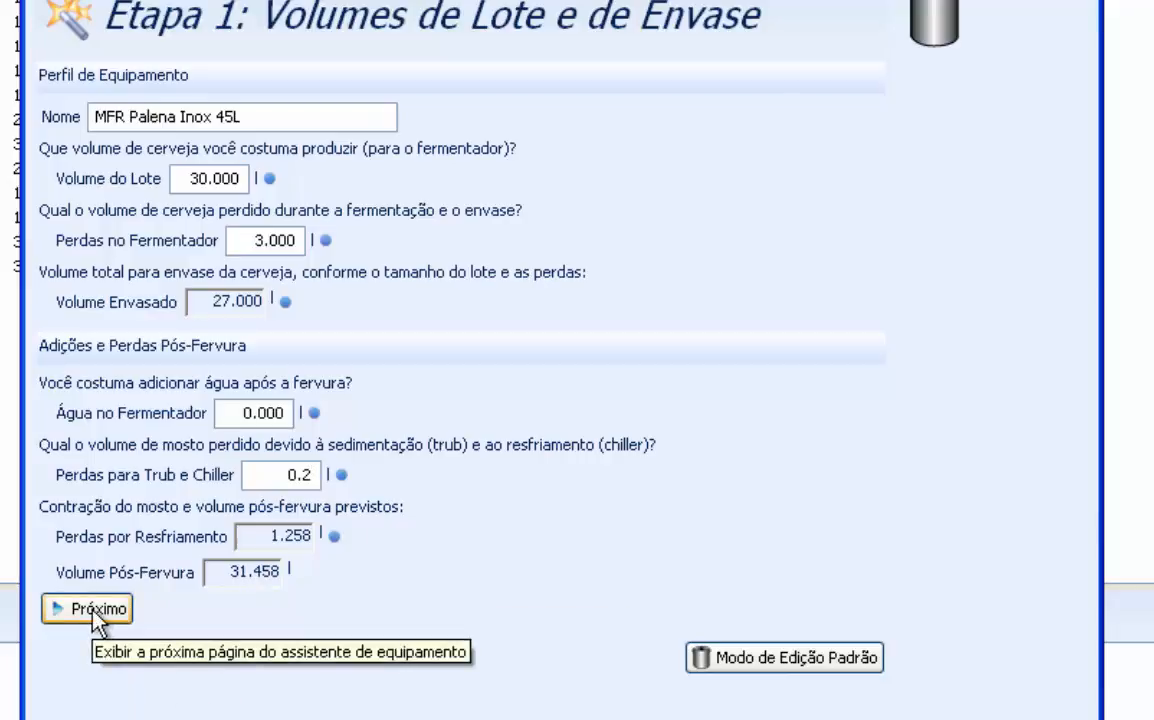
# Advance to the wizard's boil stage and set the hourly evaporation to 1.9 l
pyautogui.click(95, 663)
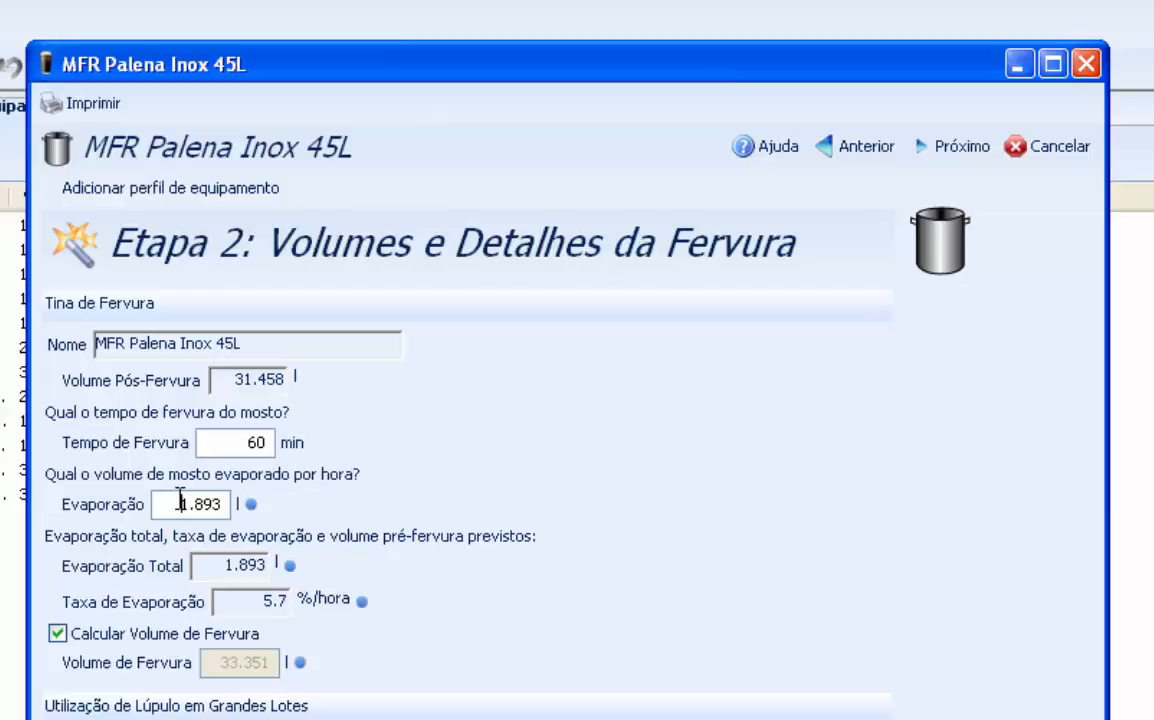
pyautogui.moveTo(180, 499); pyautogui.dragTo(286, 505)
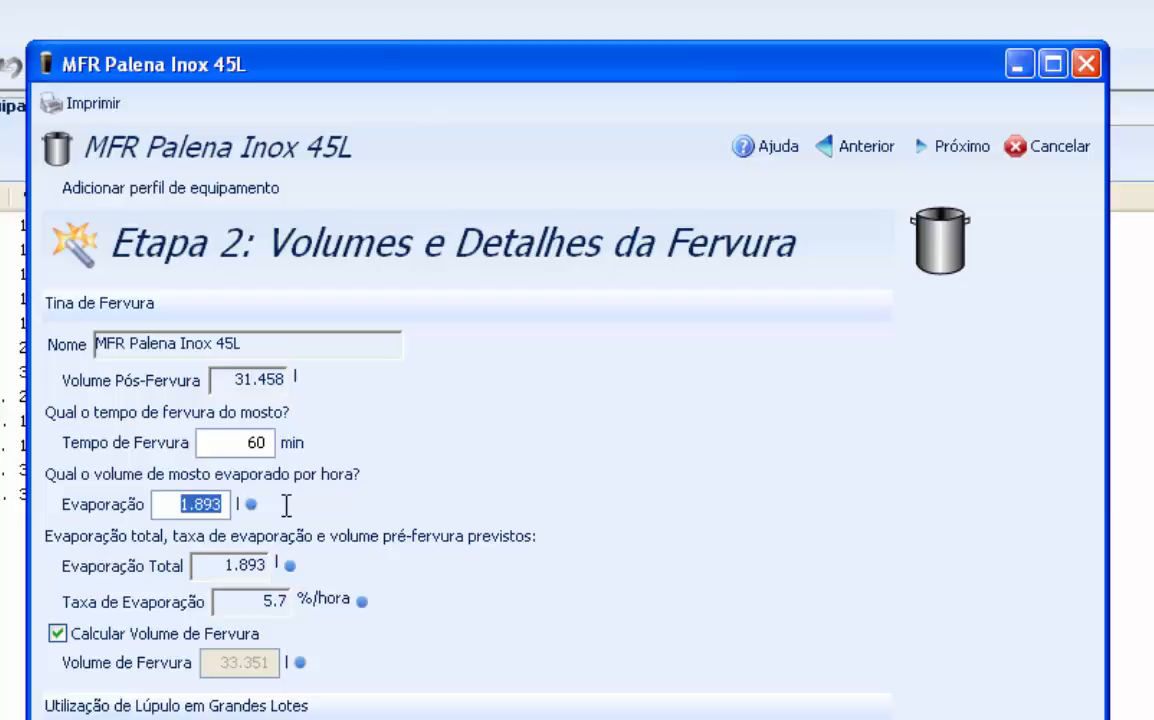
pyautogui.write('1.9')
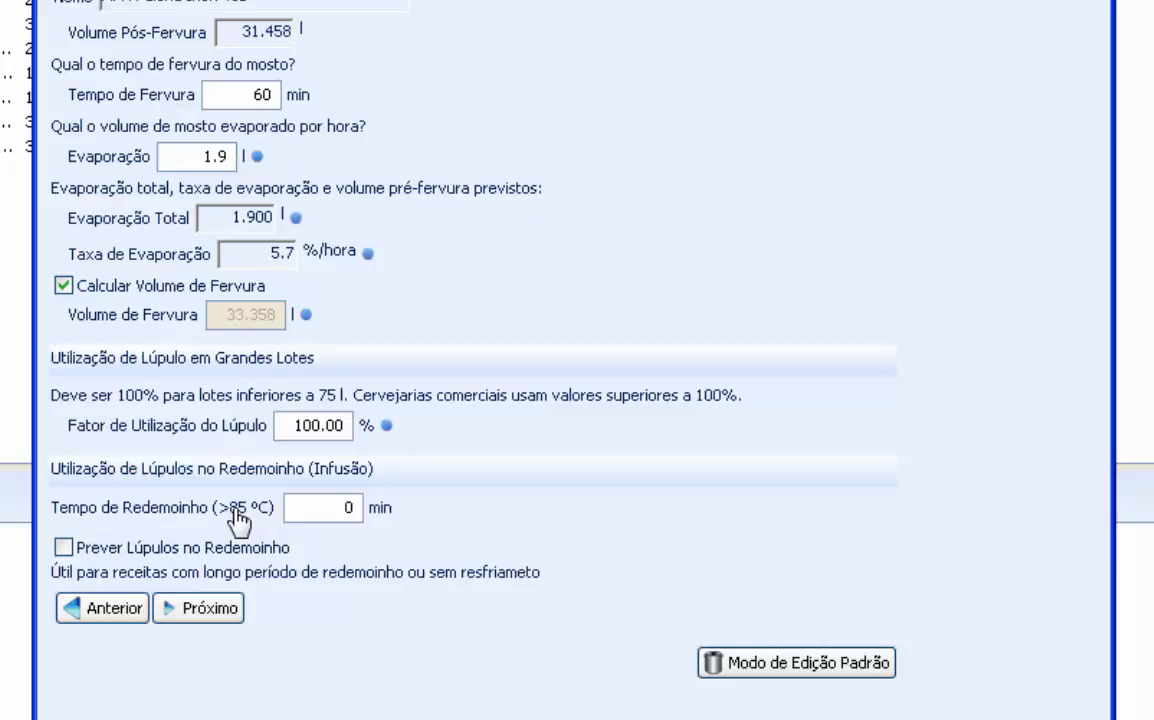
pyautogui.click(362, 507)
pyautogui.write('15')
pyautogui.press('BackSpace')
pyautogui.press('BackSpace')
pyautogui.write('0')
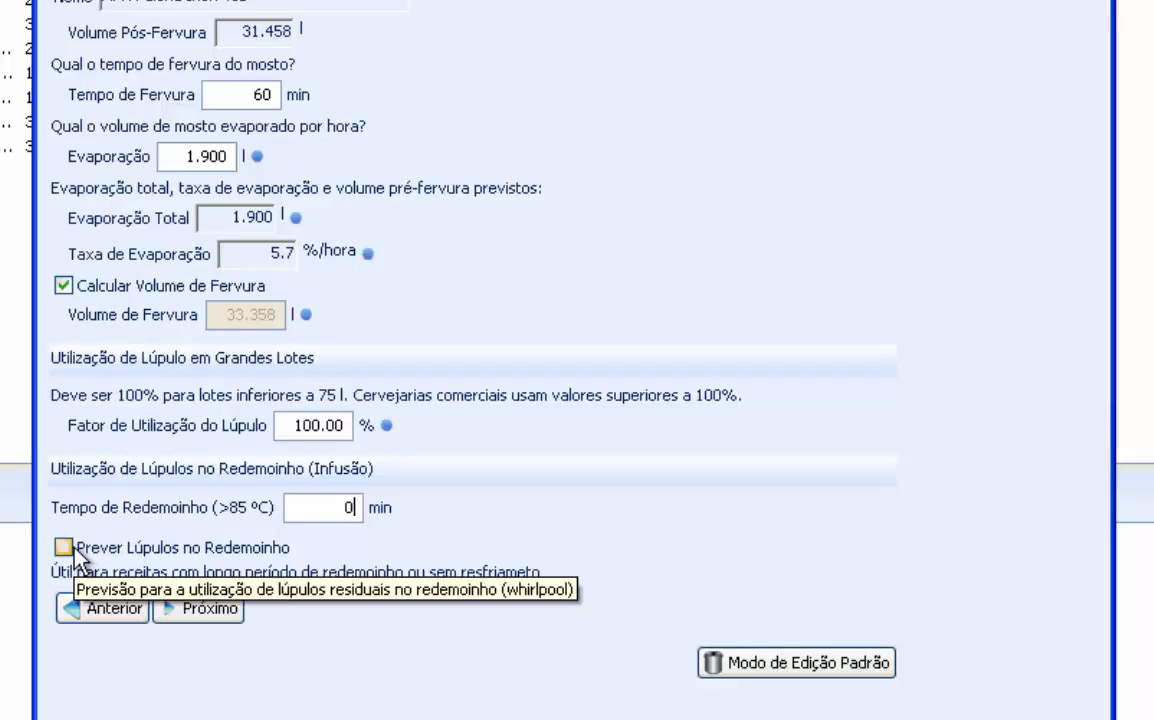
# Advance to the all-grain mash stage and set the mash tun volume to 35 l and its weight to 6.6 kg
pyautogui.click(210, 609)
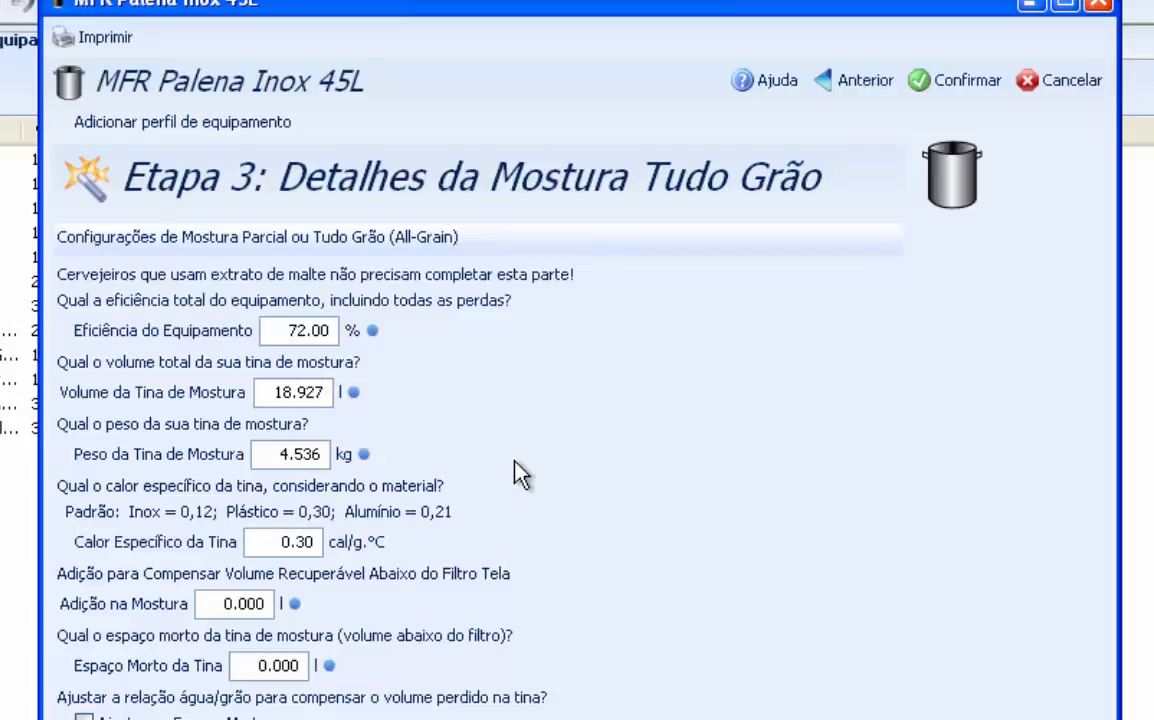
pyautogui.doubleClick(290, 392)
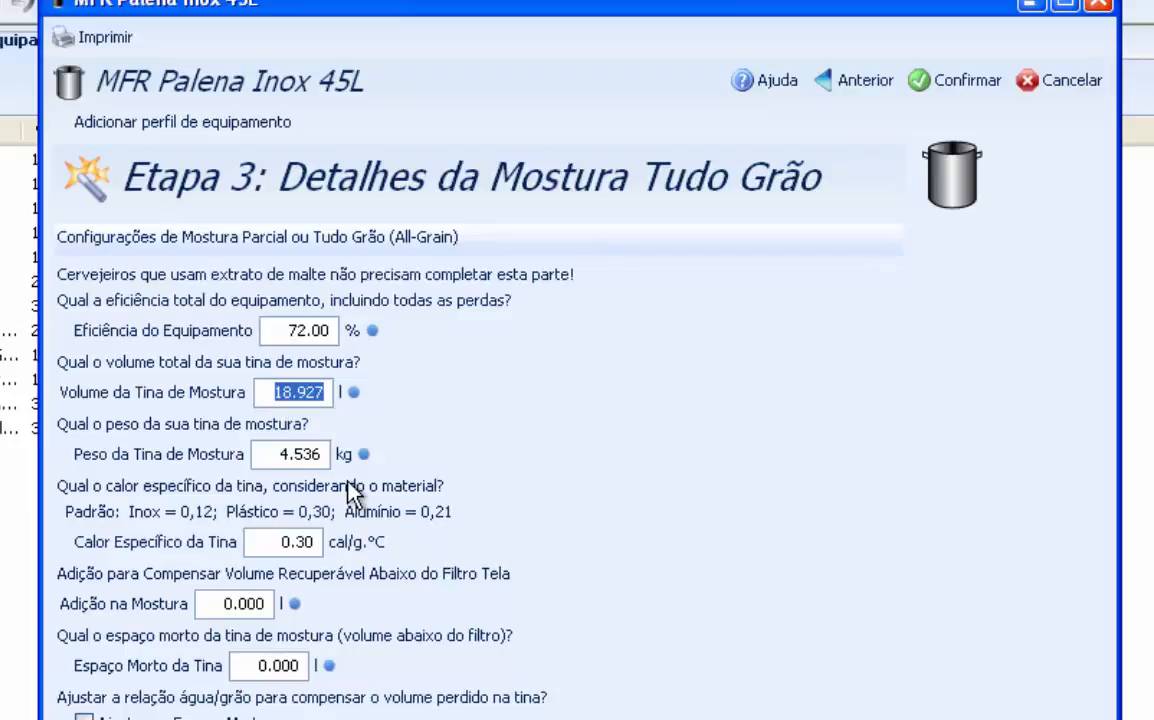
pyautogui.write('35')
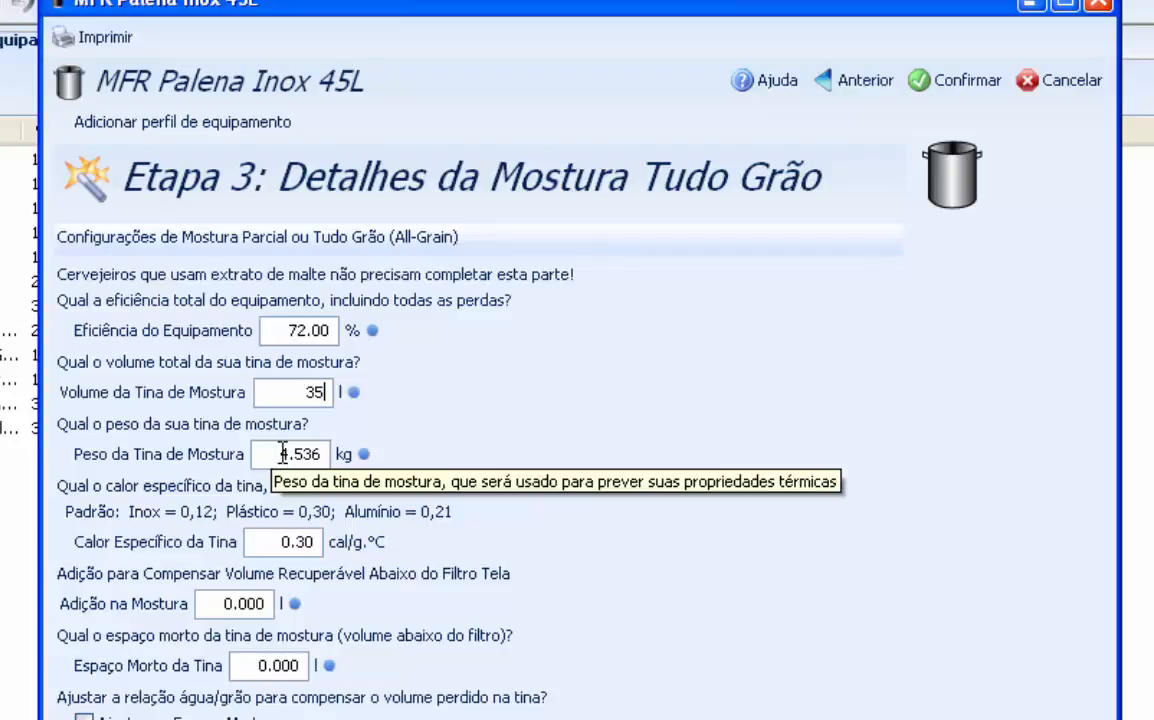
pyautogui.press('Tab')
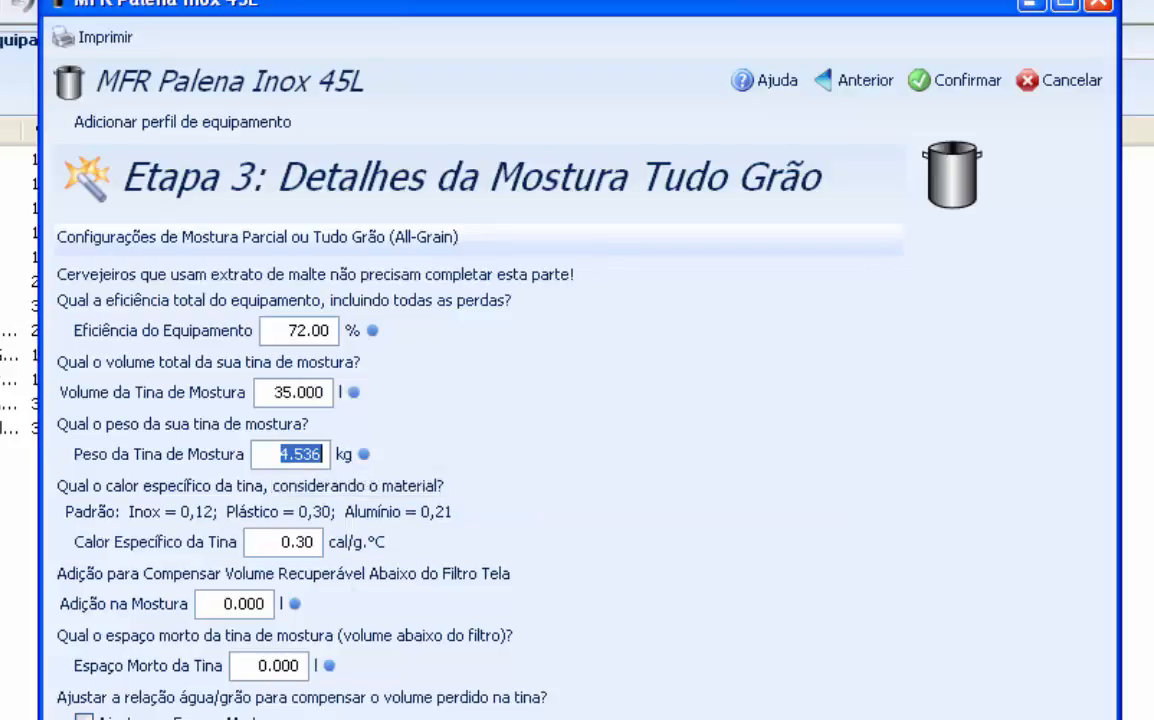
pyautogui.write('6.')
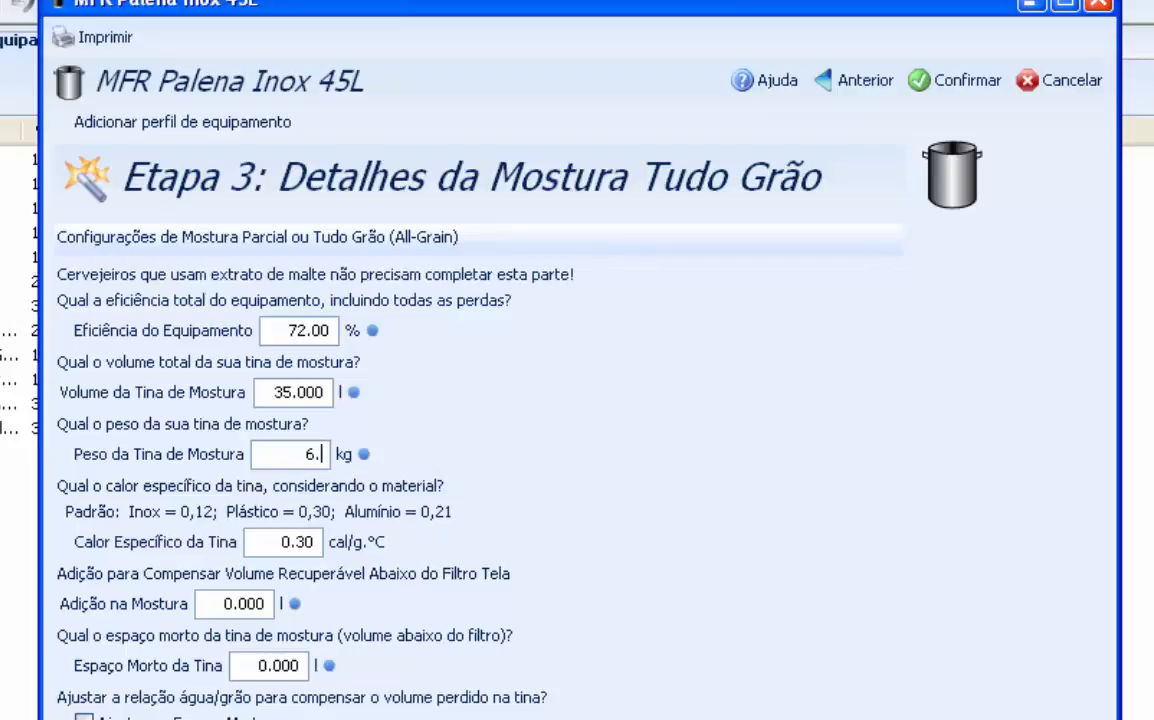
pyautogui.write('6')
# Set the mash tun's specific heat to 0.12 cal/g.°C for stainless steel
pyautogui.click(265, 547)
pyautogui.moveTo(272, 545)
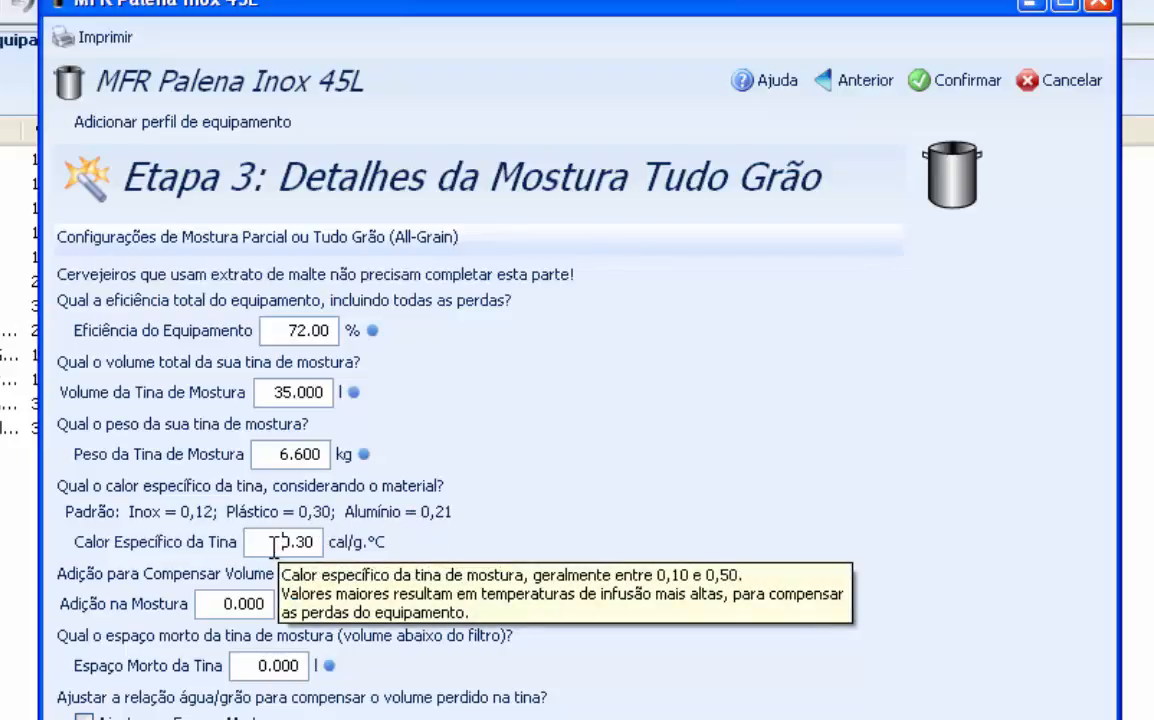
pyautogui.moveTo(272, 545); pyautogui.dragTo(335, 550)
pyautogui.write('0.12')
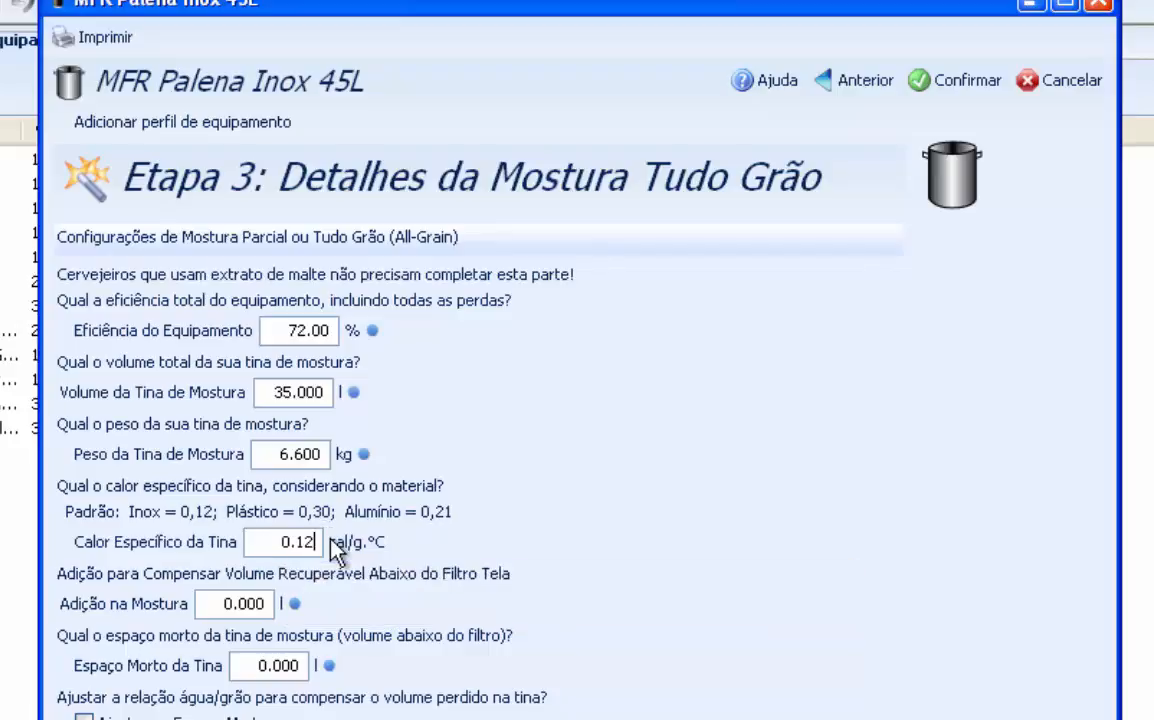
pyautogui.press('Tab')
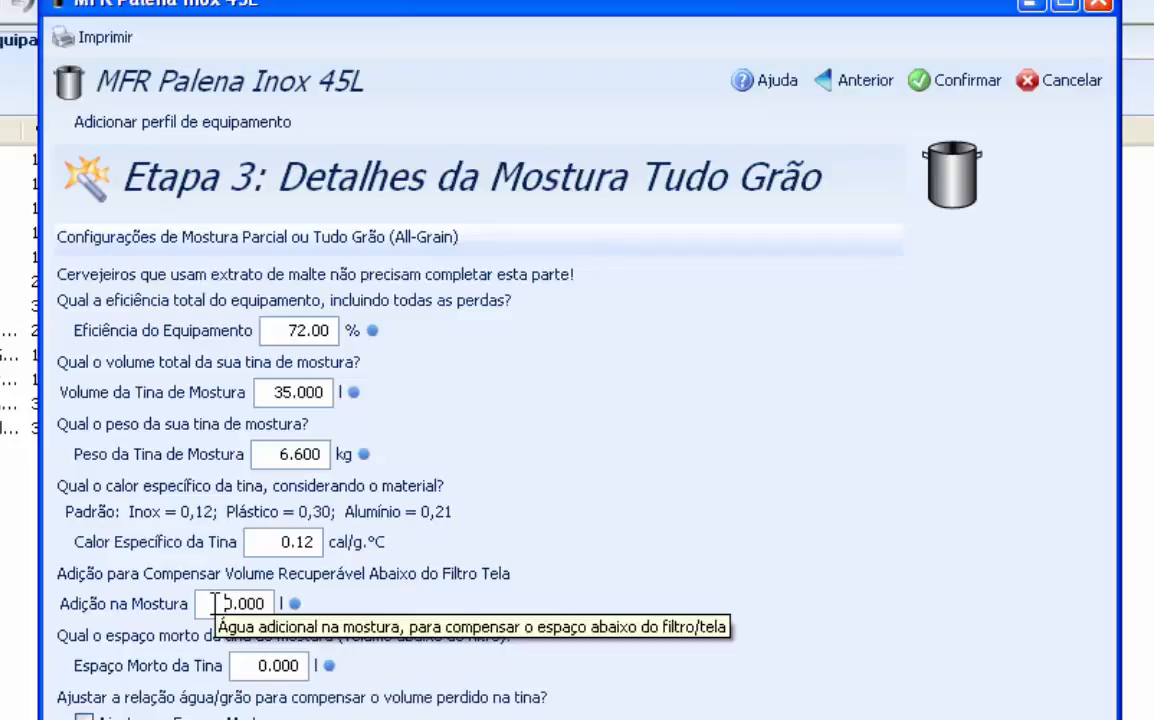
# Set the mash tun dead space to 2 l, enable the dead space adjustment, and save the equipment profile
pyautogui.moveTo(212, 603); pyautogui.dragTo(270, 603)
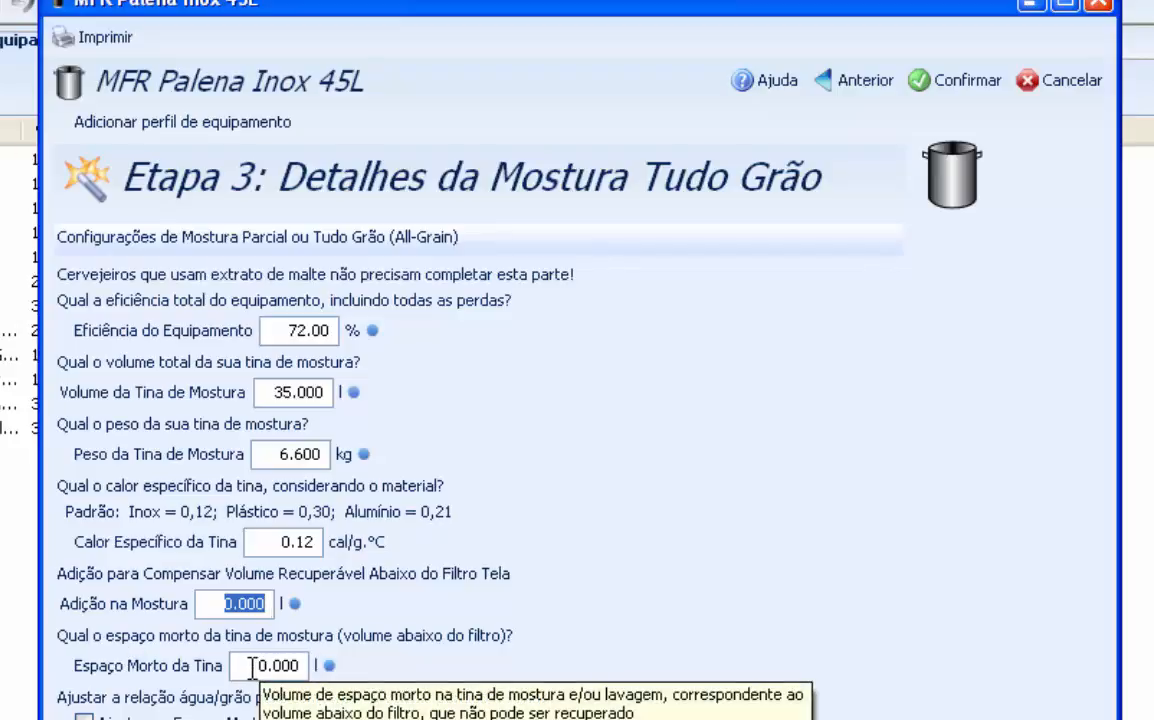
pyautogui.moveTo(258, 665); pyautogui.dragTo(316, 665)
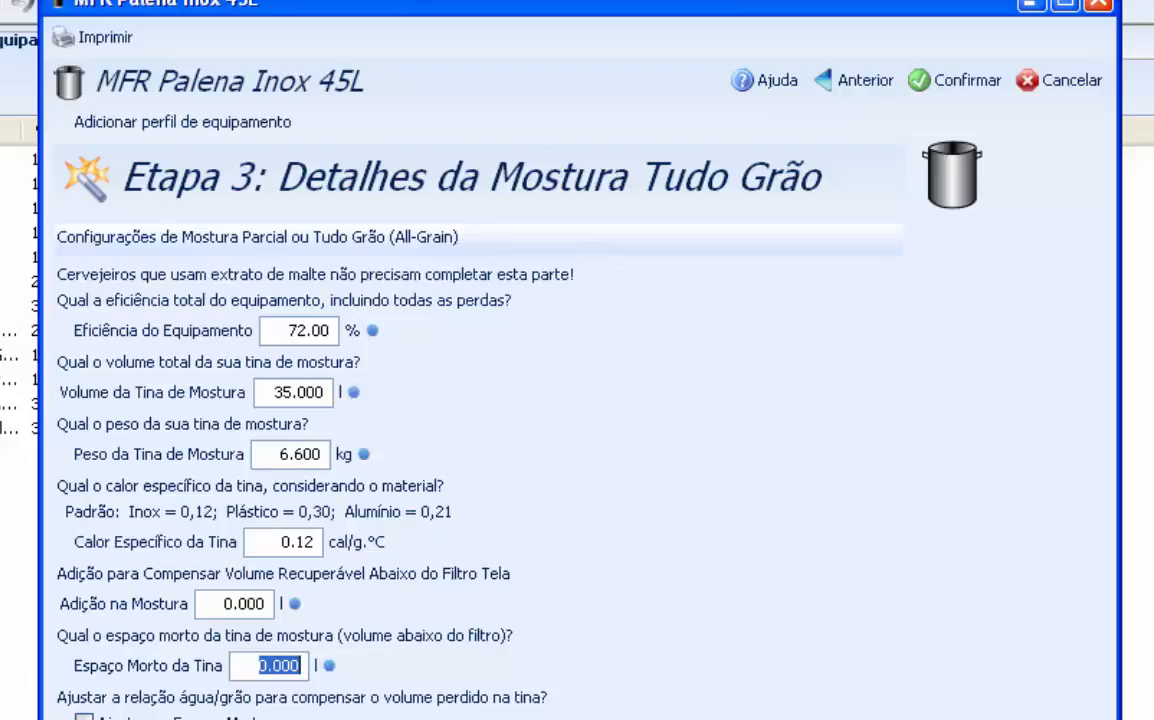
pyautogui.write('2')
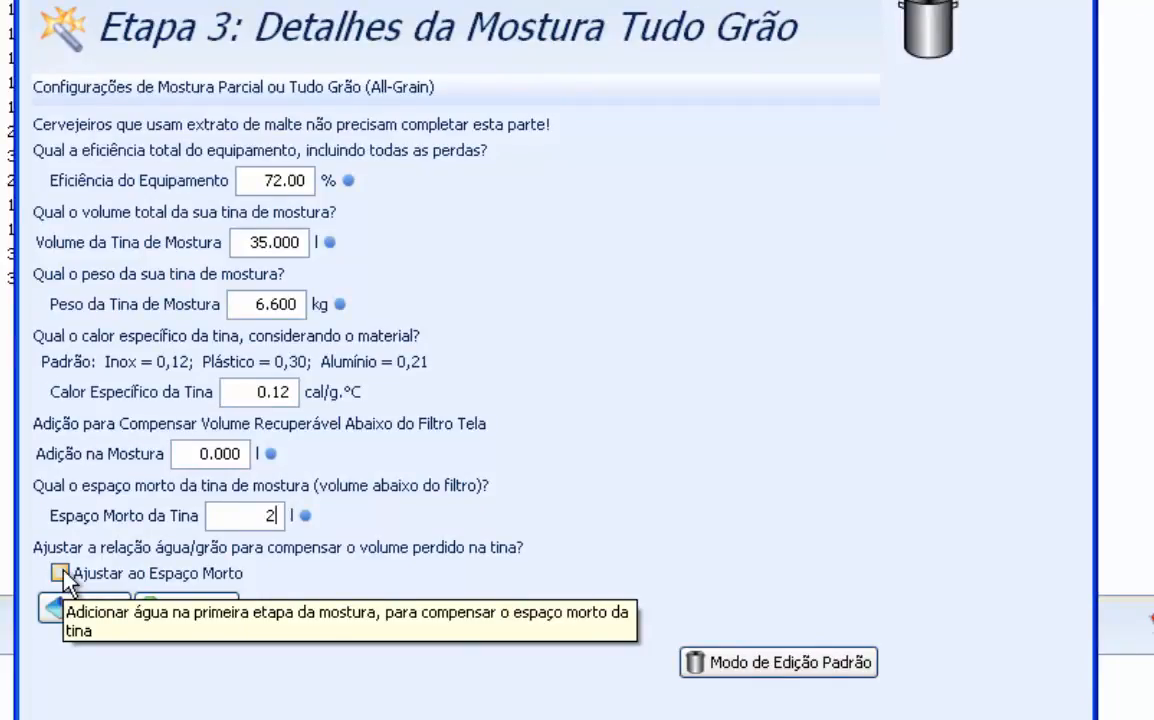
pyautogui.click(61, 573)
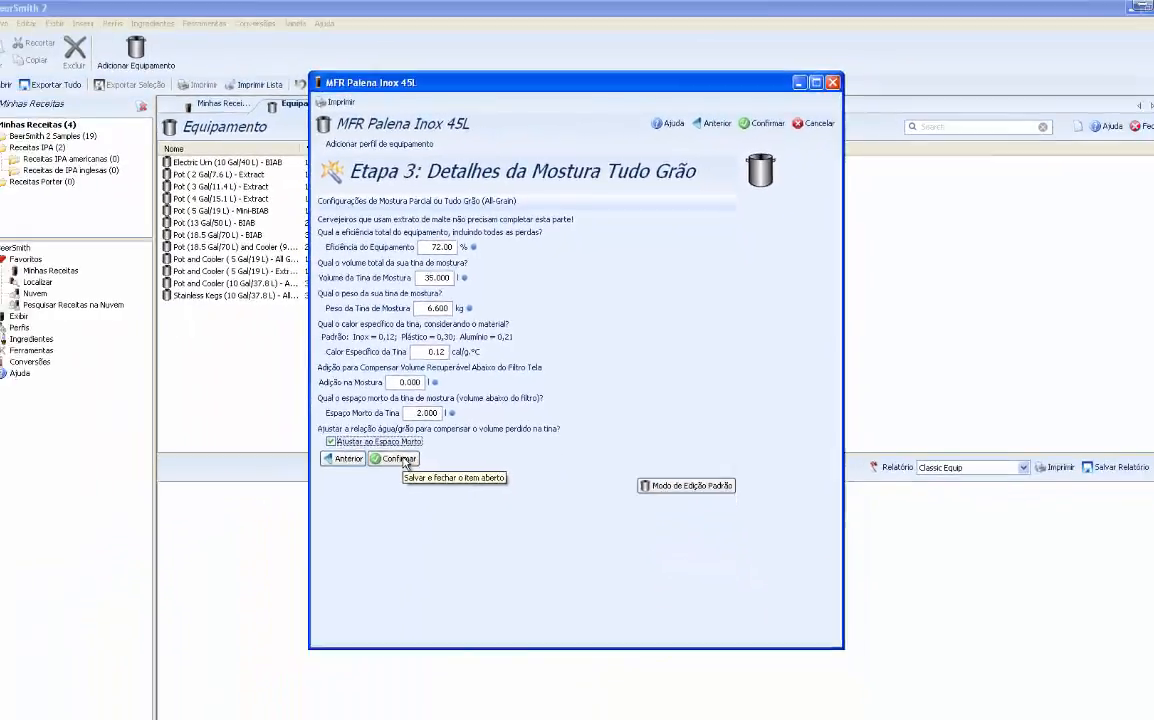
pyautogui.click(296, 537)
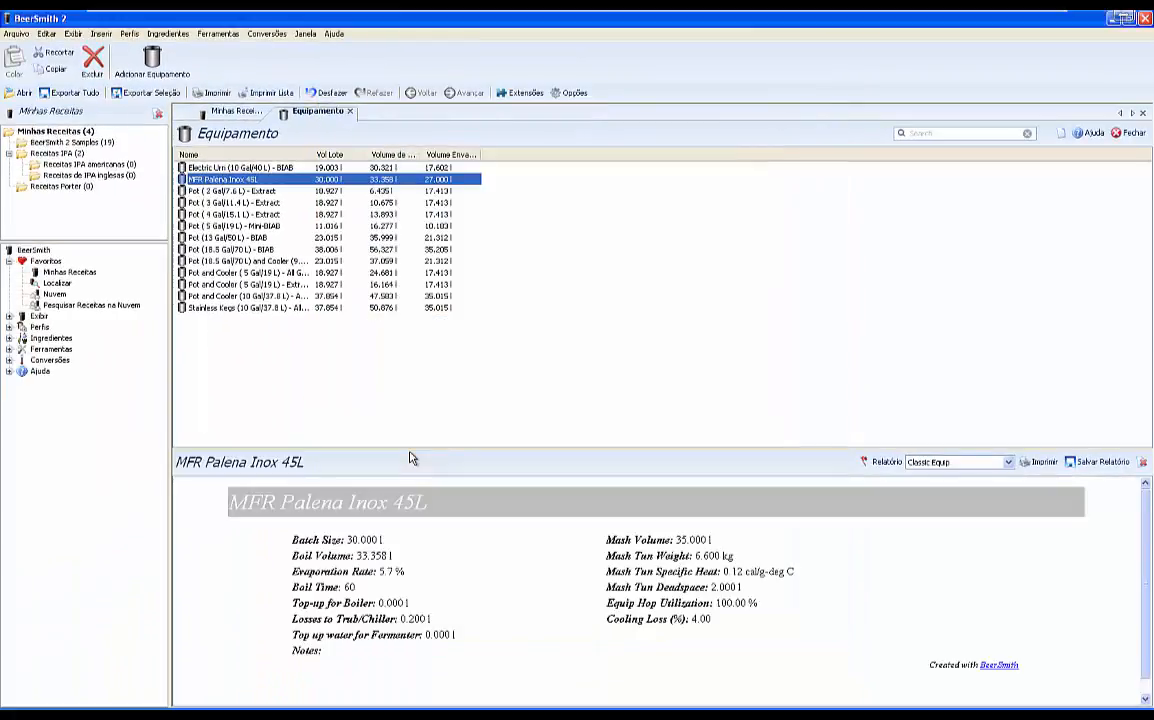
# Reopen the MFR Palena Inox 45L profile to review its values, and close it with confirmation
pyautogui.doubleClick(217, 181)
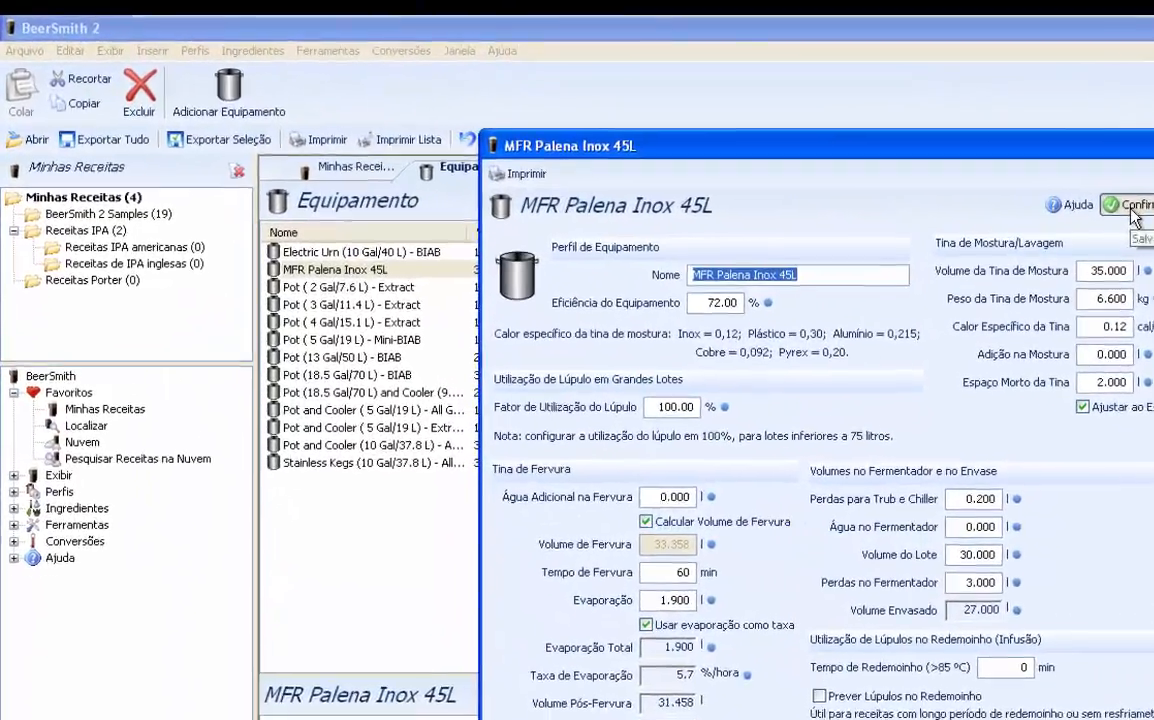
pyautogui.click(1131, 207)
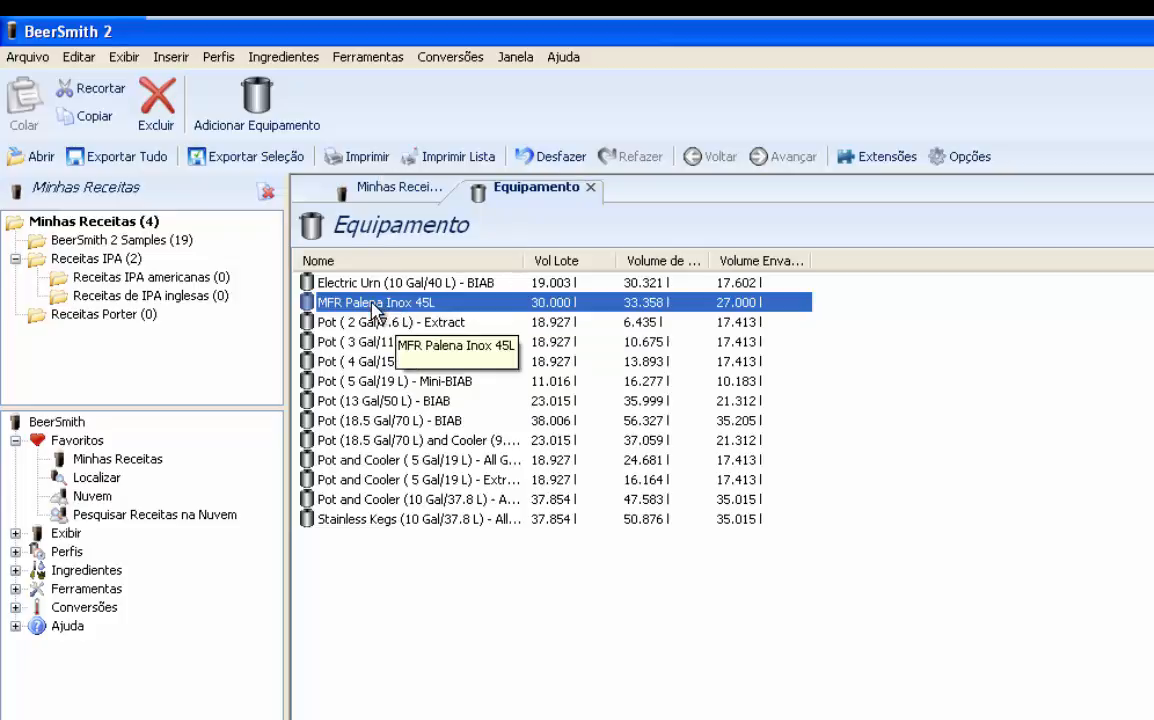
# Set MFR Palena Inox 45L as the default equipment profile in the brewing options and save the change
pyautogui.click(364, 59)
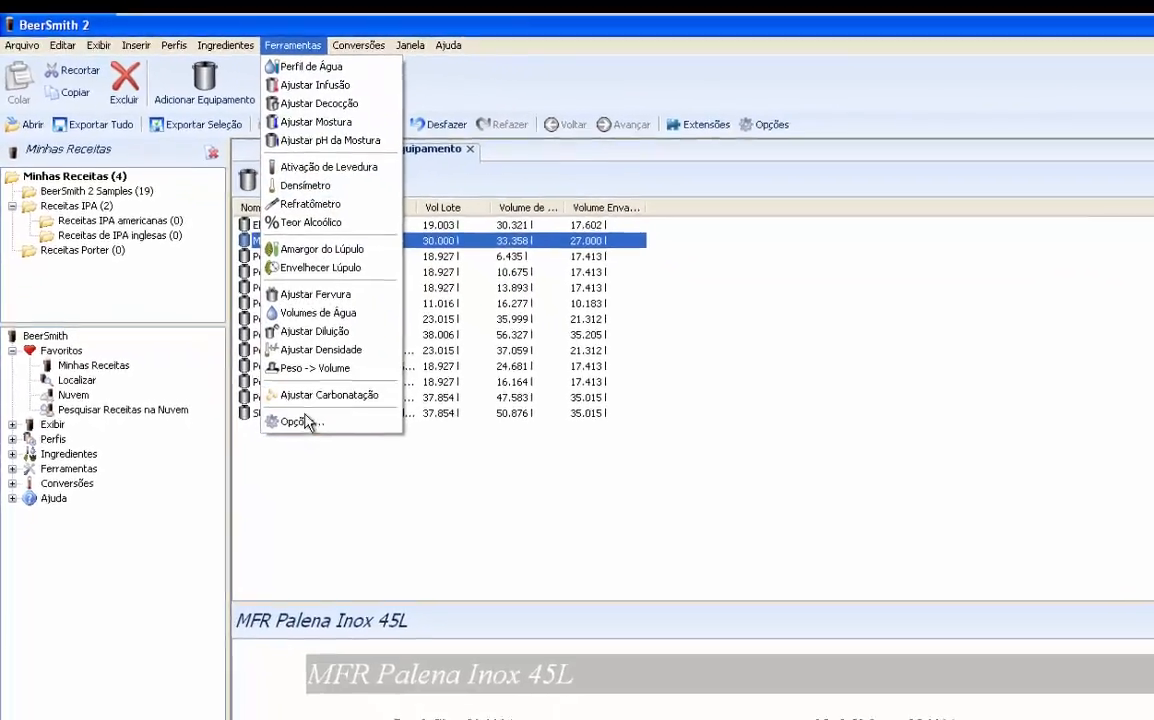
pyautogui.click(379, 529)
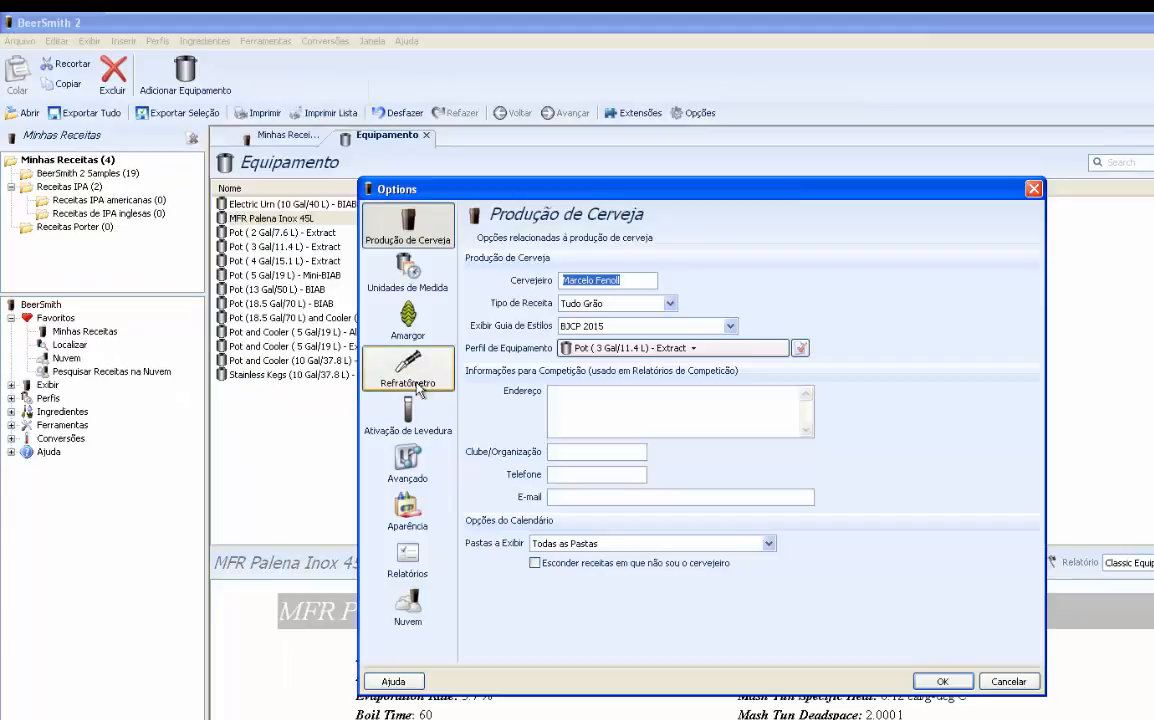
pyautogui.click(760, 350)
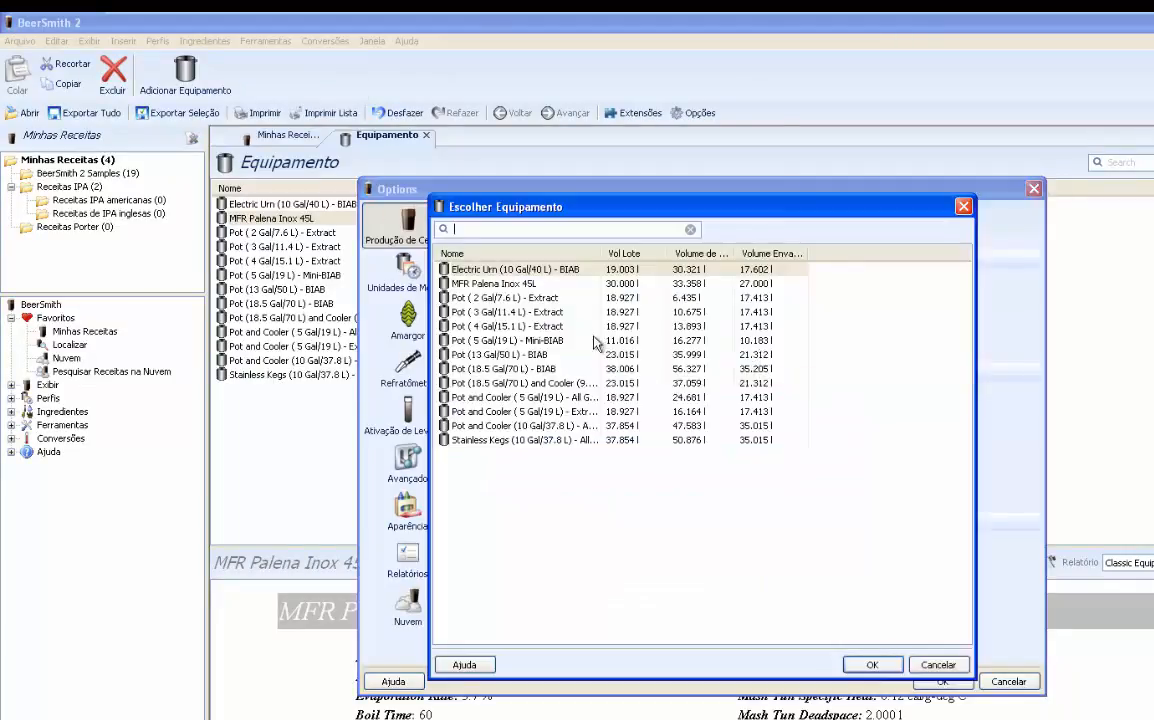
pyautogui.click(477, 287)
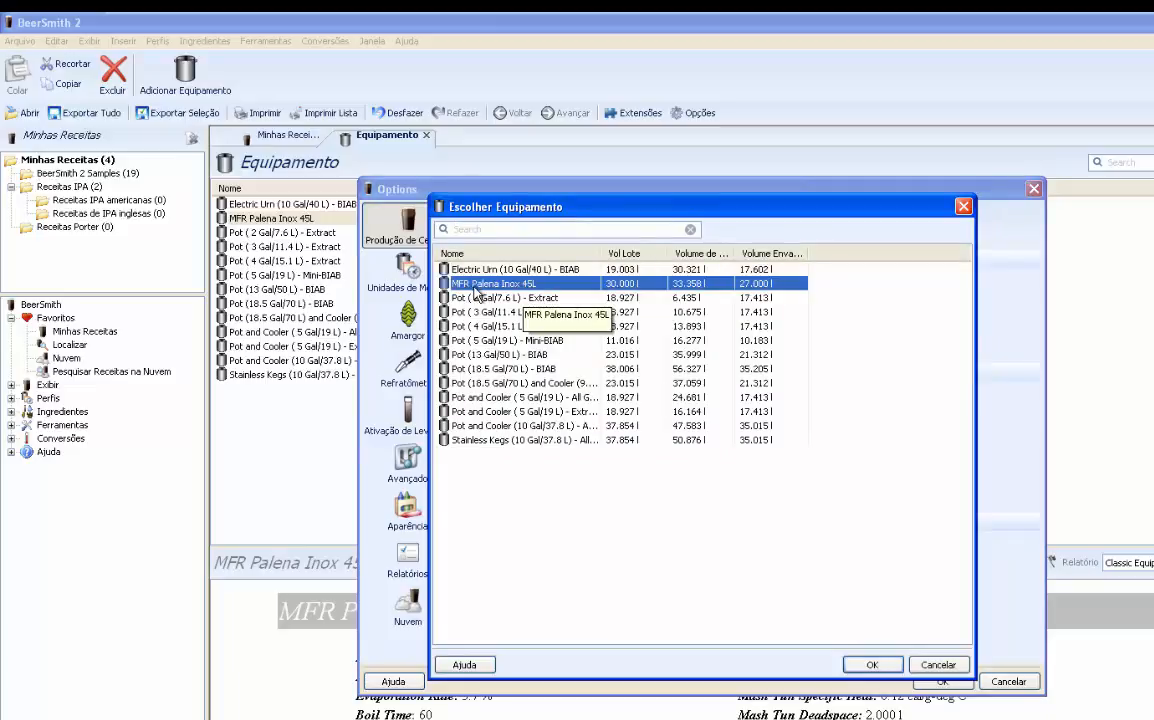
pyautogui.click(870, 665)
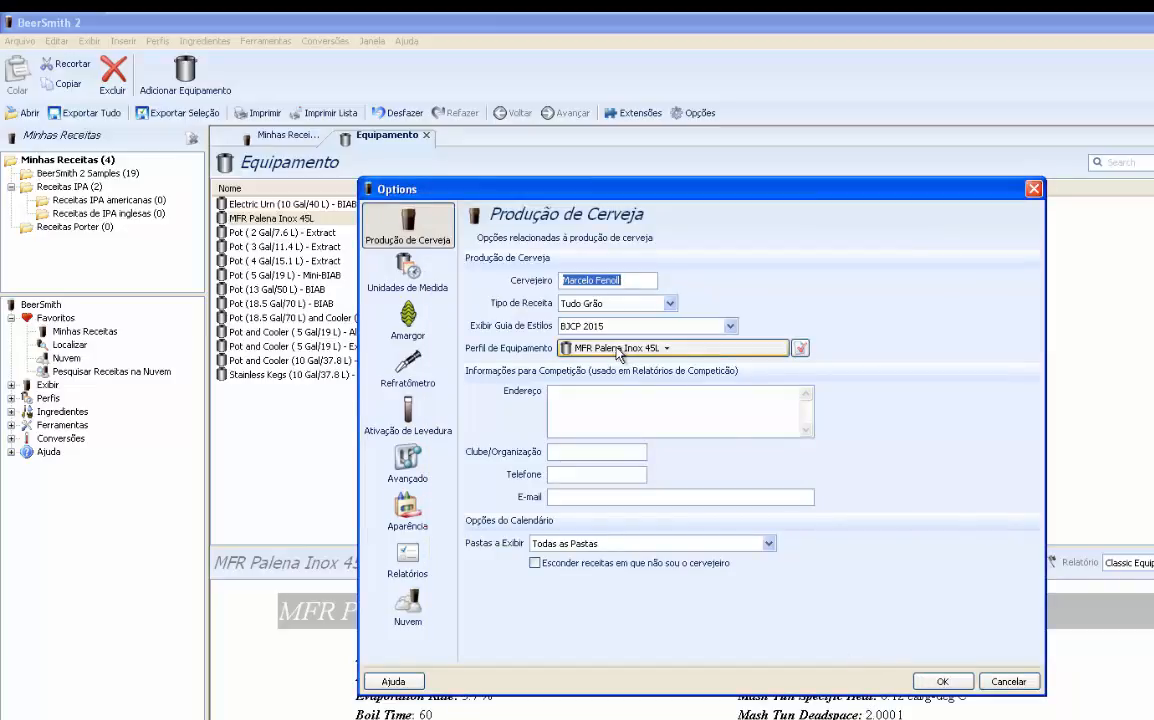
pyautogui.click(941, 682)
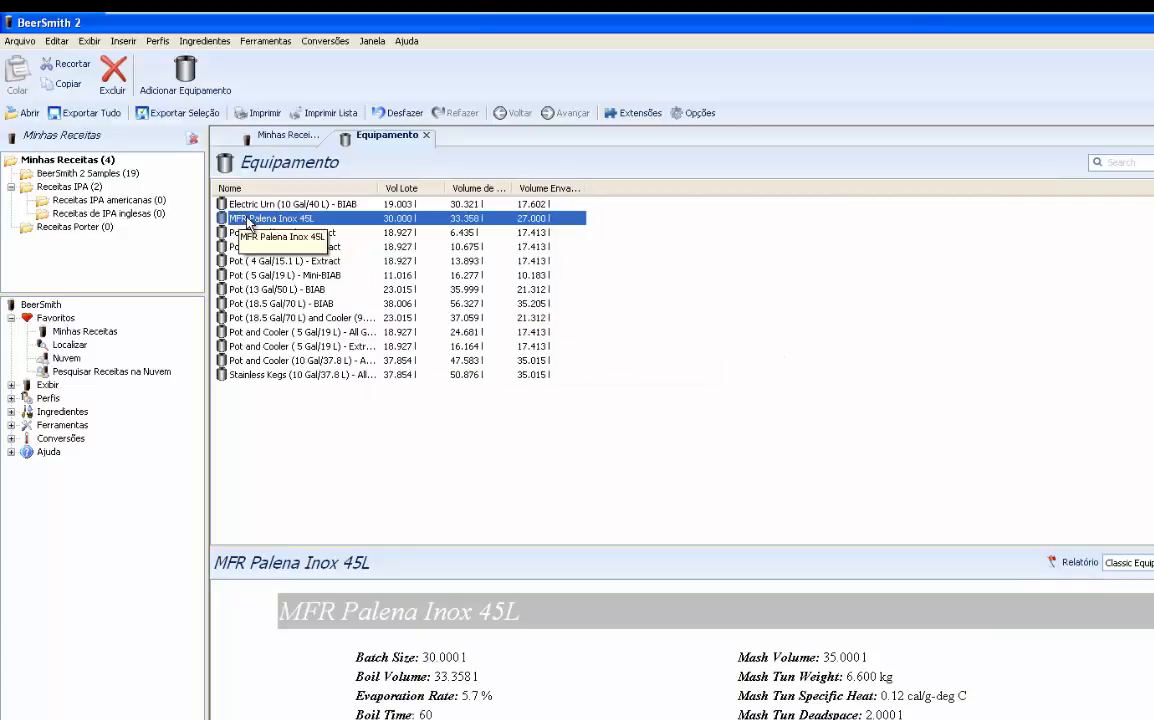
# Close the equipment list and start a new recipe in Minhas Receitas
pyautogui.click(427, 136)
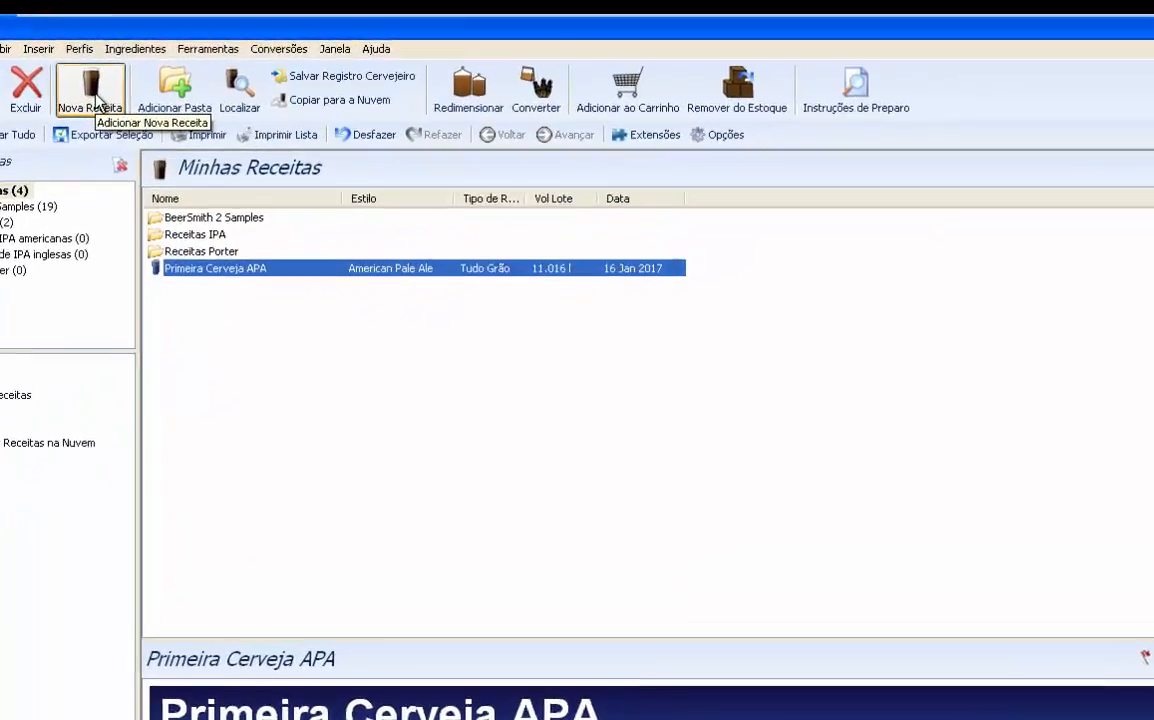
pyautogui.click(146, 88)
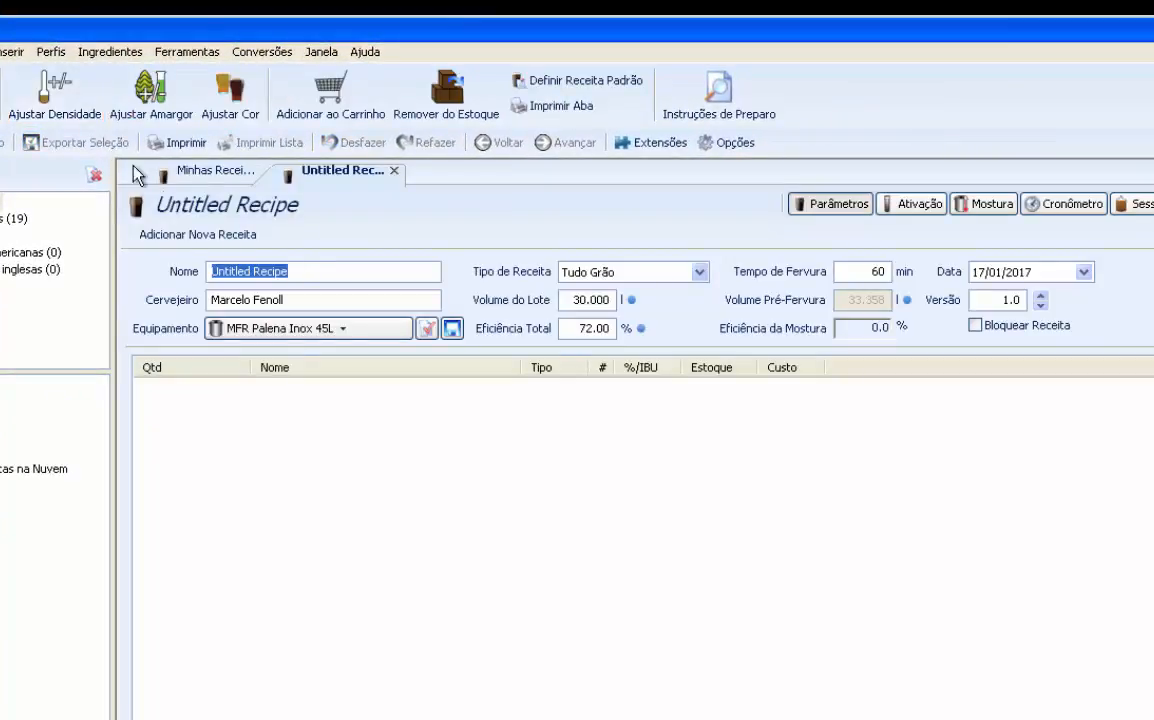